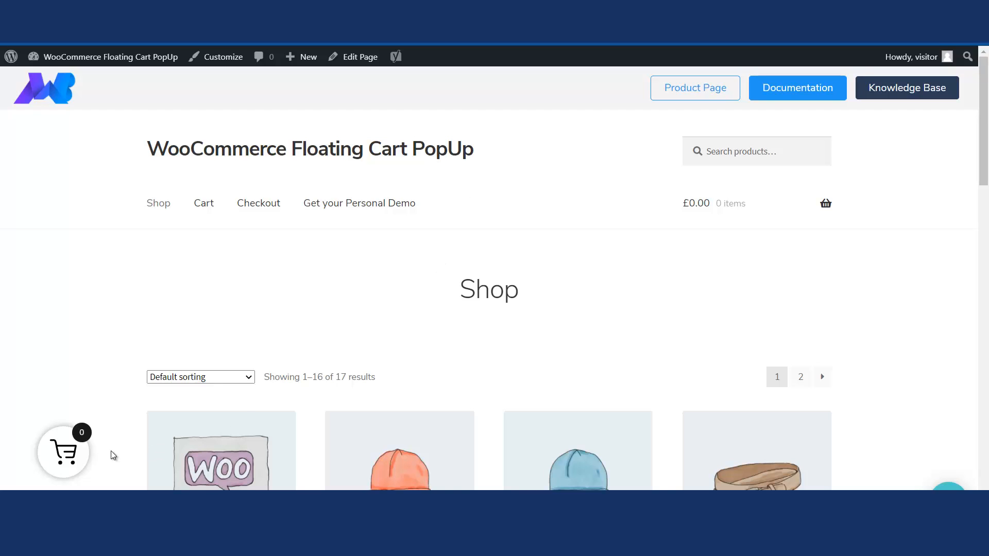
# Step: Browse the shop's product listing and open the floating shopping cart popup
pyautogui.scroll(-1, 111, 452)
pyautogui.scroll(-1, 111, 451)
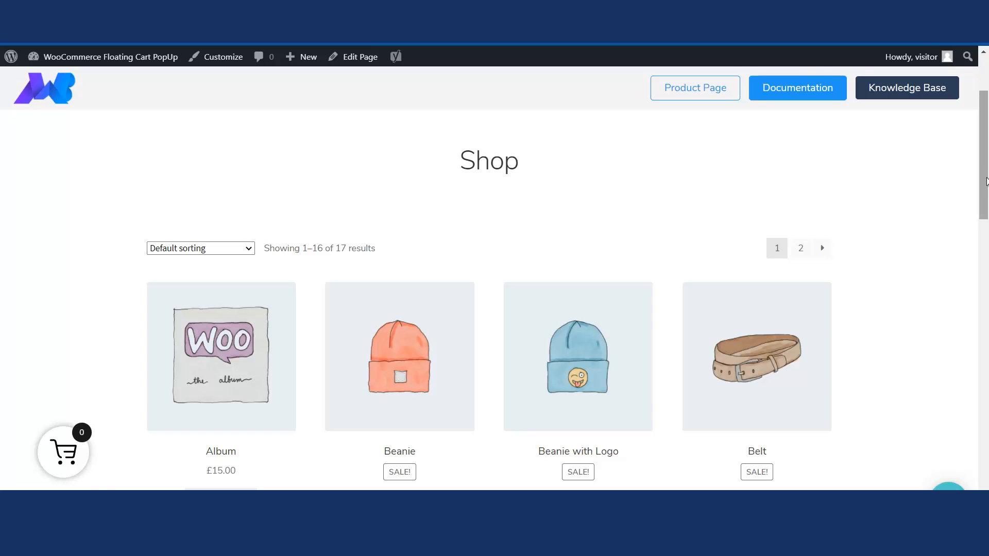
pyautogui.scroll(-2, 982, 213)
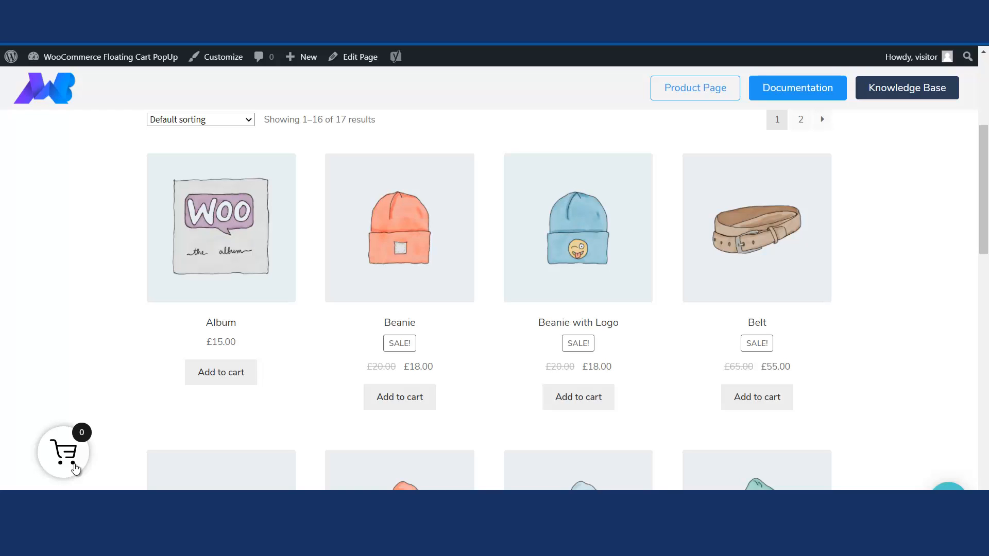
pyautogui.click(64, 452)
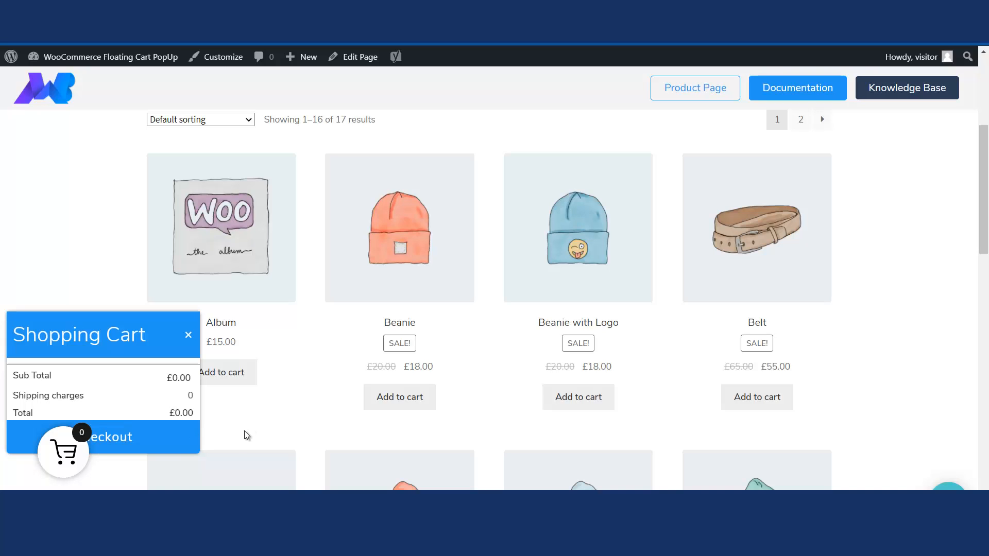
# Step: Add the Beanie, Beanie with Logo and Belt products to the cart from the shop page
pyautogui.moveTo(987, 181); pyautogui.dragTo(986, 212)
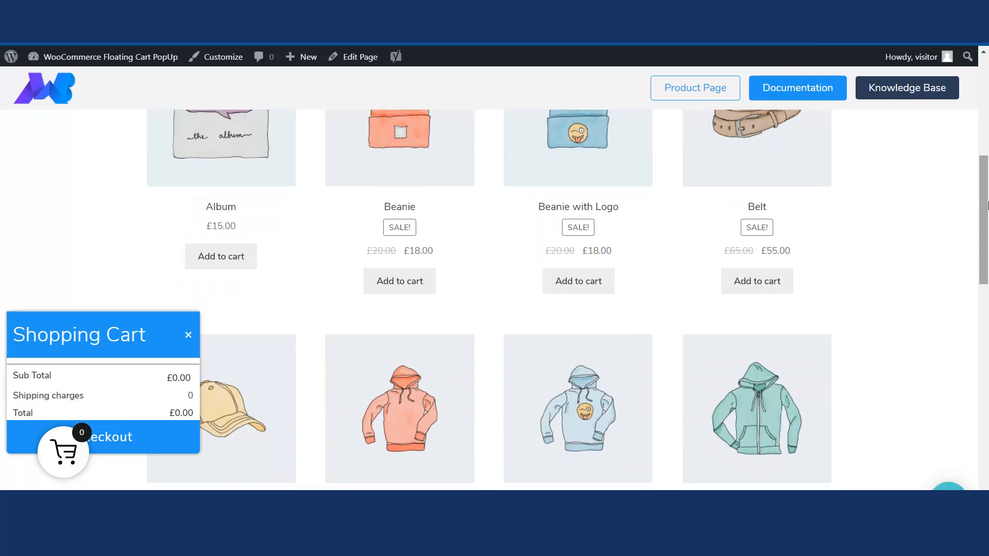
pyautogui.click(407, 285)
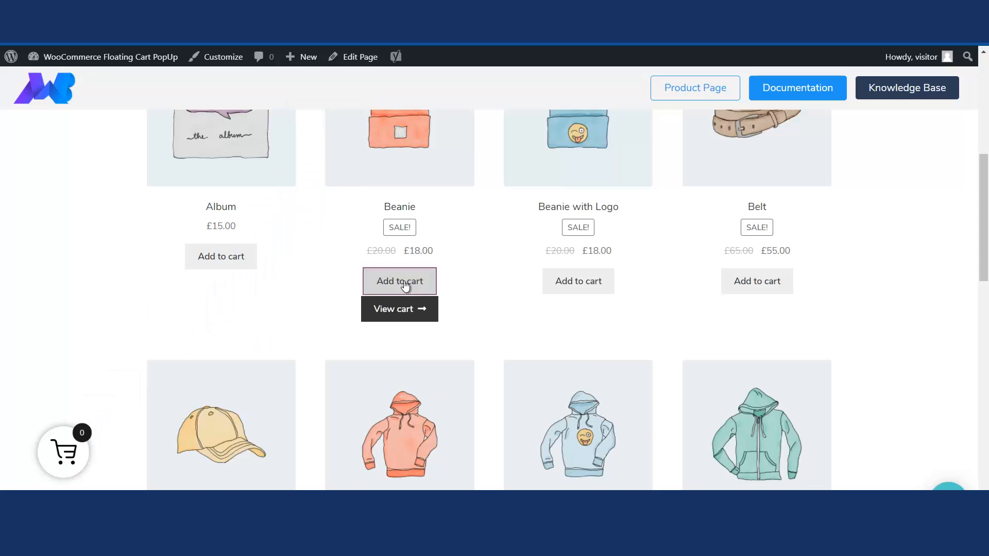
pyautogui.click(564, 290)
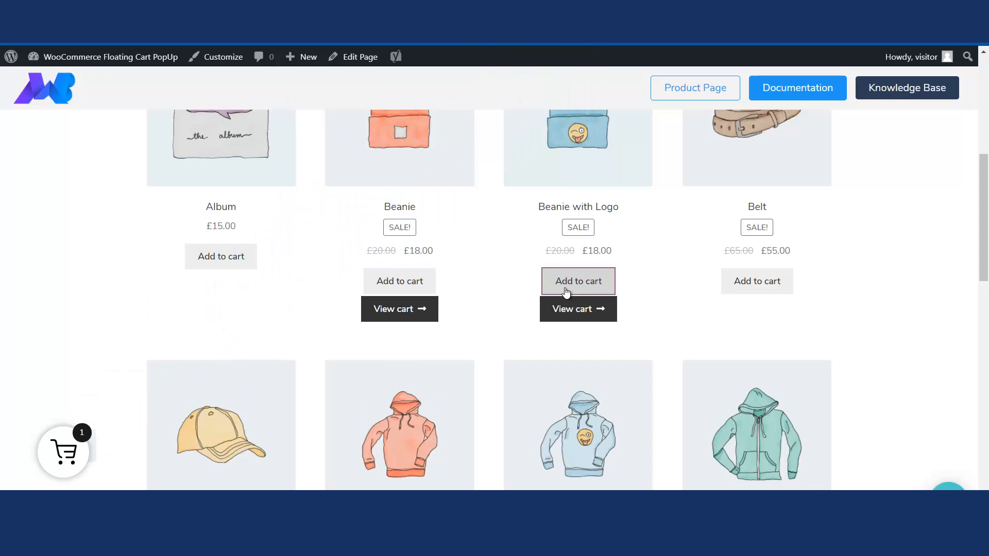
pyautogui.click(750, 289)
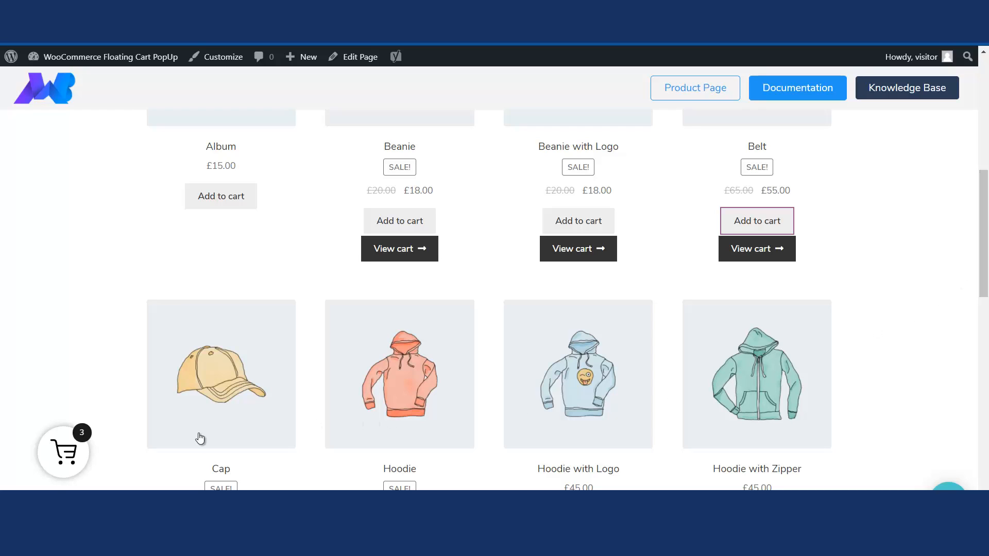
# Step: Open the floating cart and review its listed products, quantity controls, subtotal, shipping charges and total
pyautogui.click(63, 476)
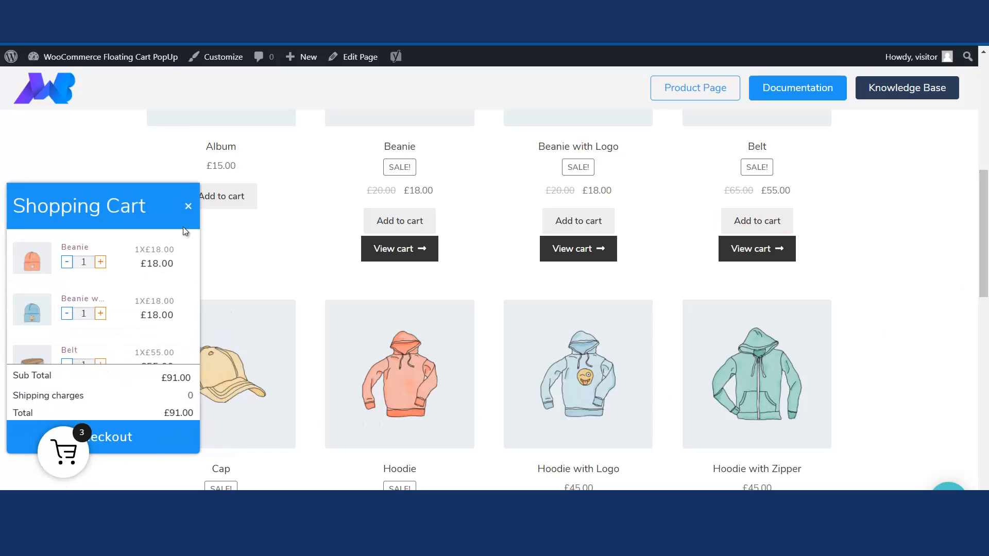
pyautogui.moveTo(169, 299)
pyautogui.scroll(-1, 165, 293)
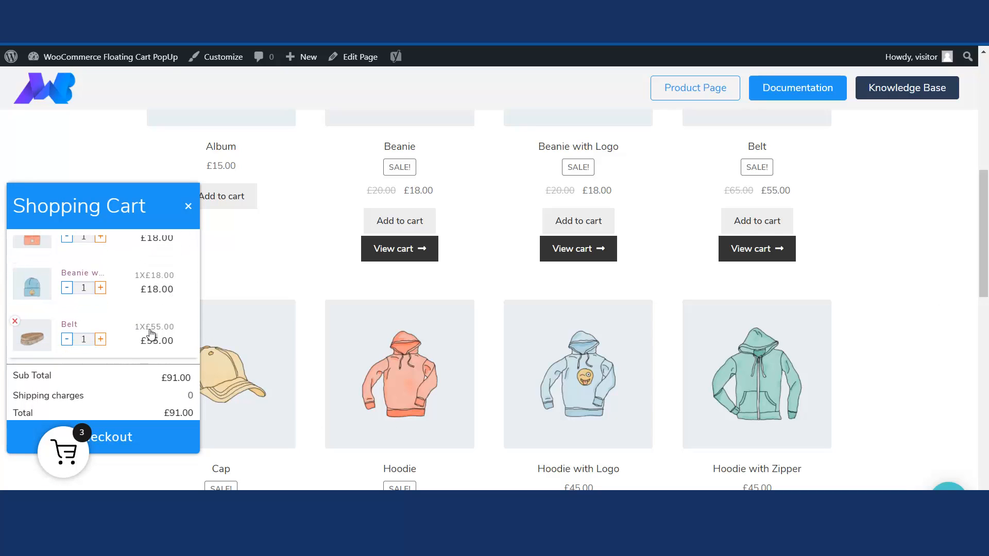
pyautogui.scroll(1, 118, 357)
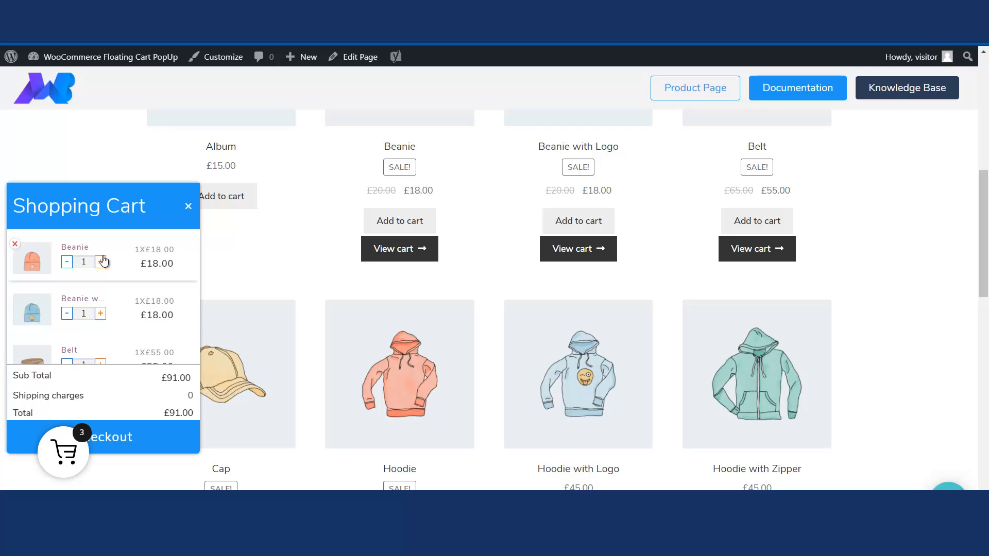
pyautogui.scroll(-1, 120, 360)
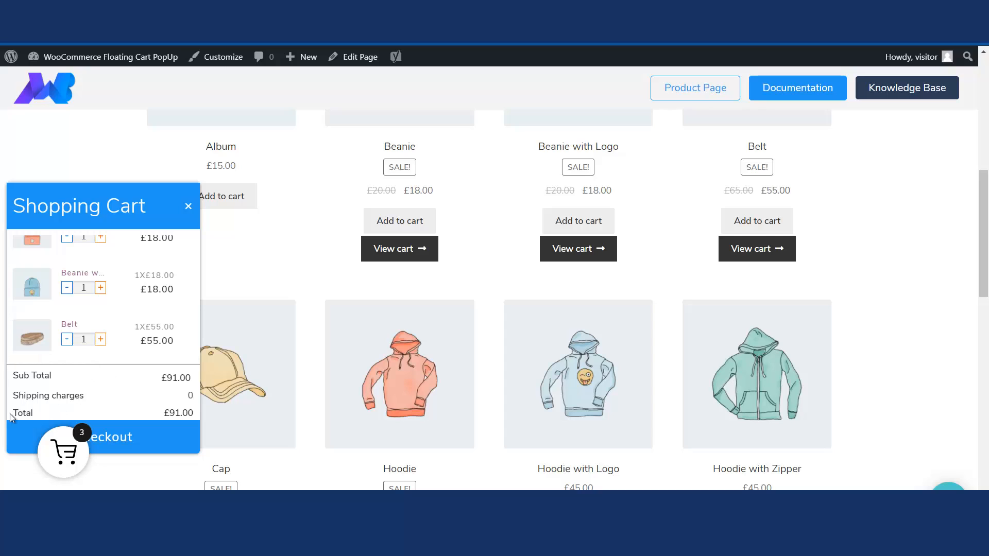
pyautogui.scroll(1, 186, 336)
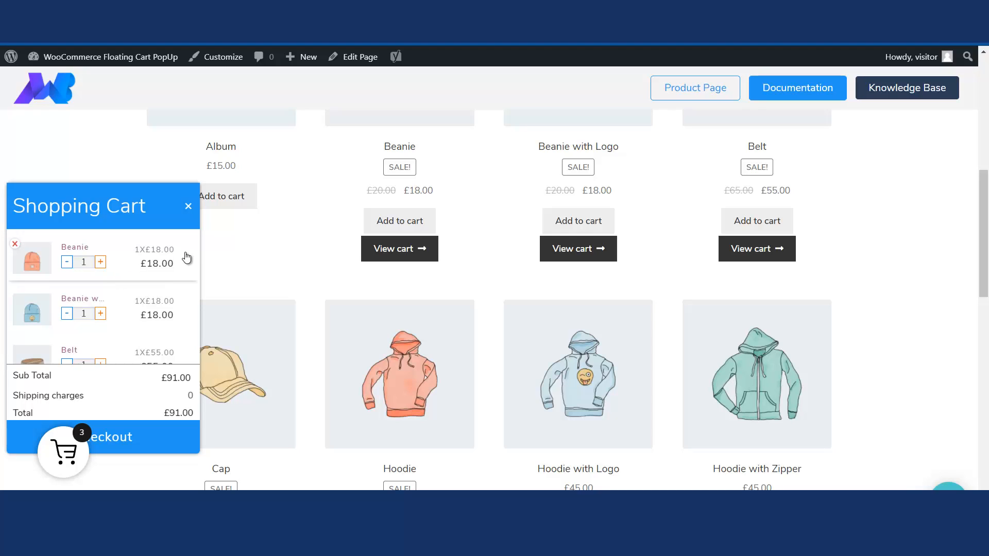
pyautogui.scroll(-1, 187, 268)
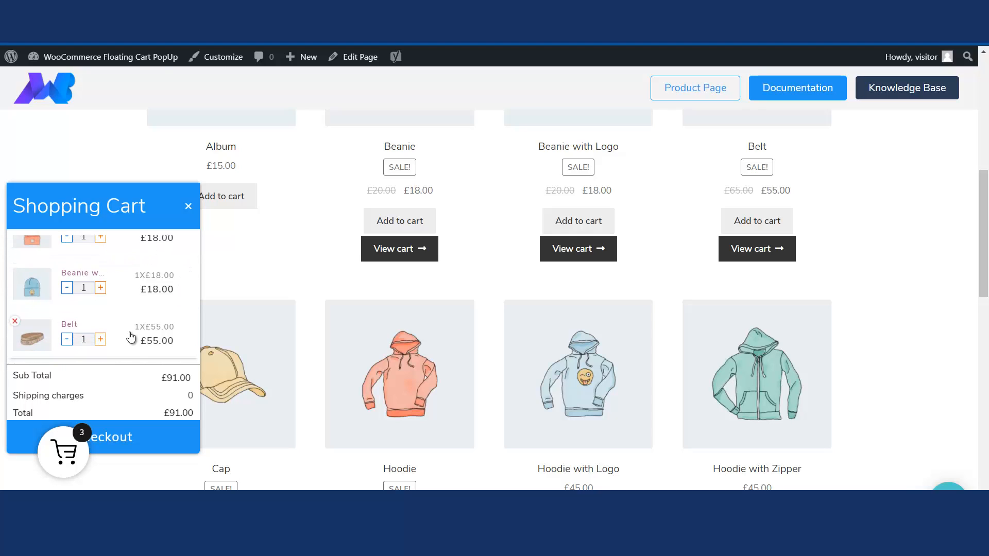
pyautogui.scroll(1, 185, 305)
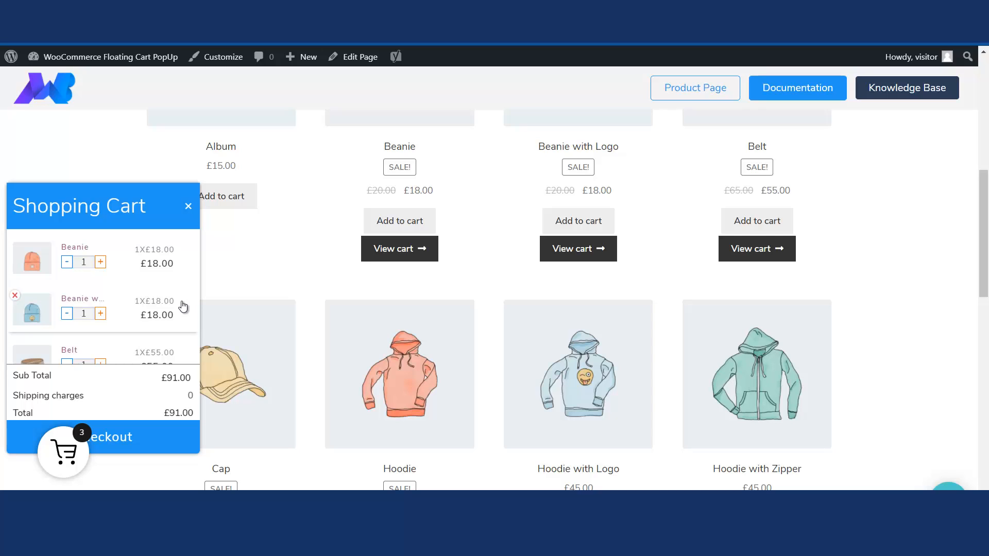
pyautogui.scroll(-1, 180, 306)
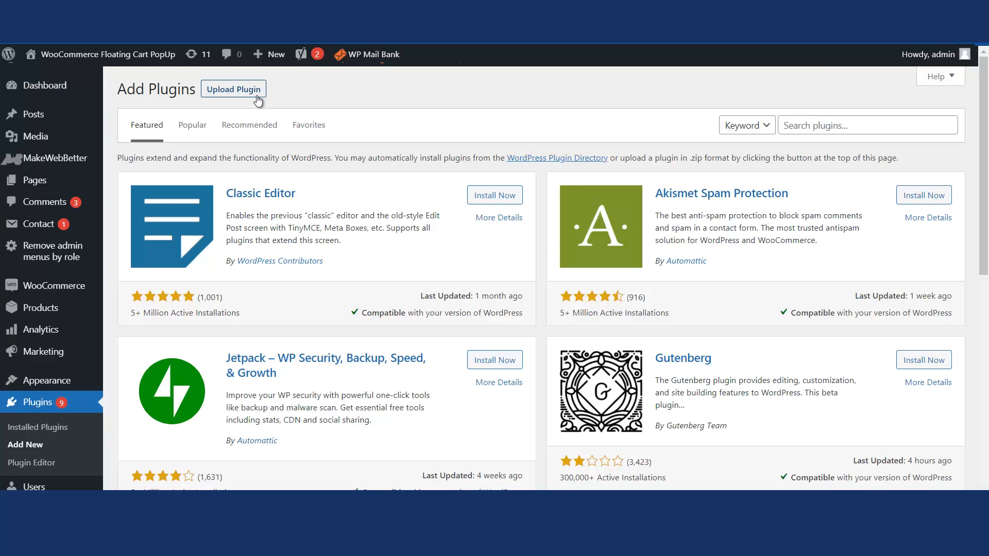
# Step: Install the plugin from the uploaded archive woocommerce-floating-cart-popup (3).zip and activate it
pyautogui.click(241, 90)
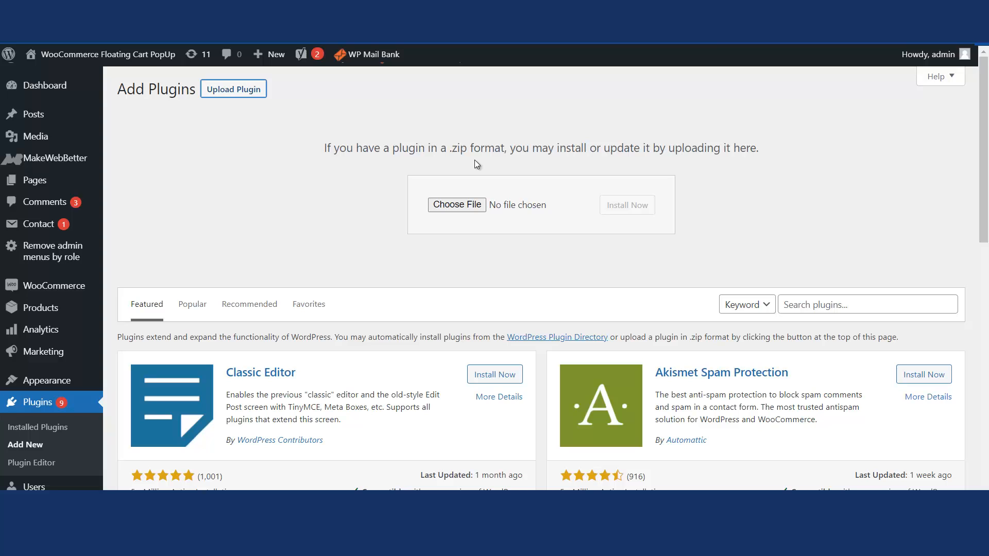
pyautogui.click(456, 203)
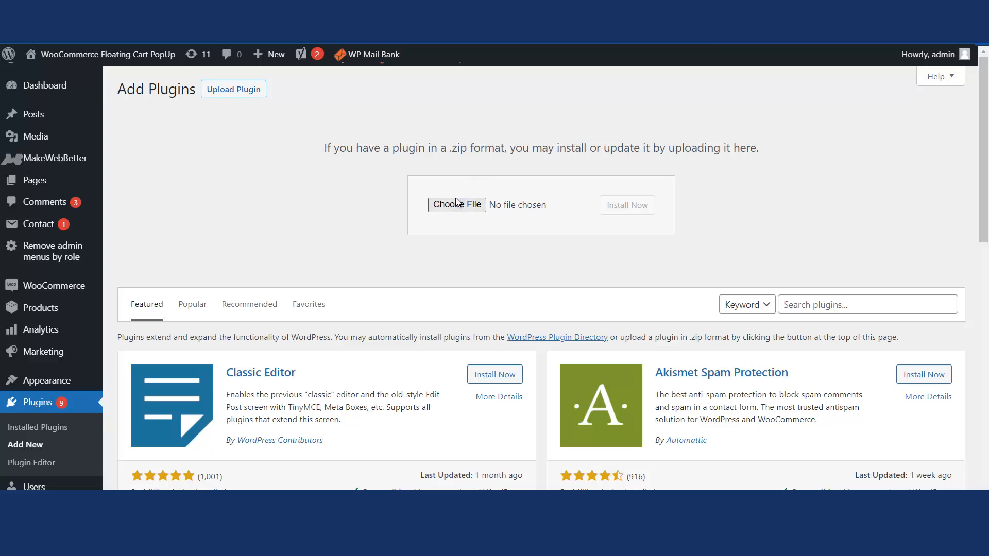
pyautogui.click(213, 201)
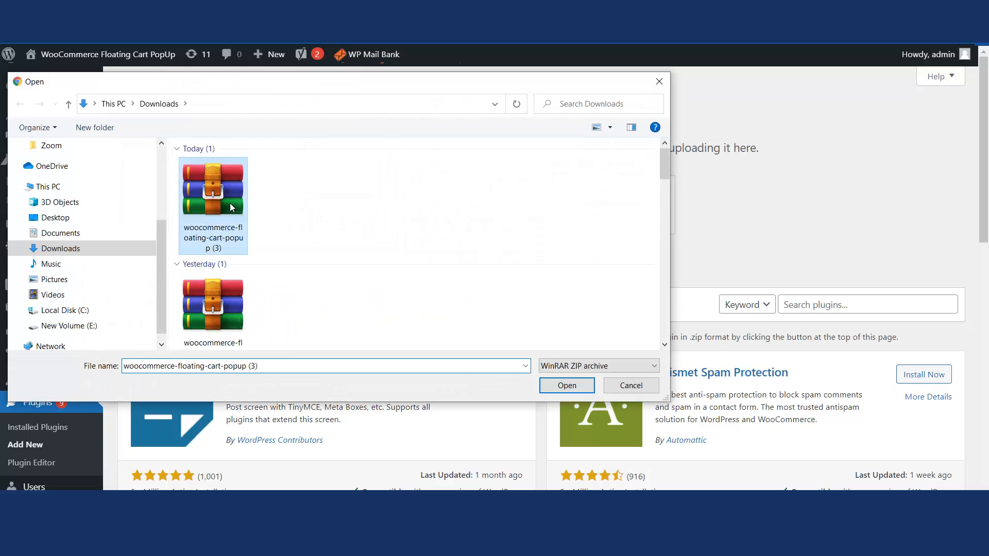
pyautogui.click(545, 385)
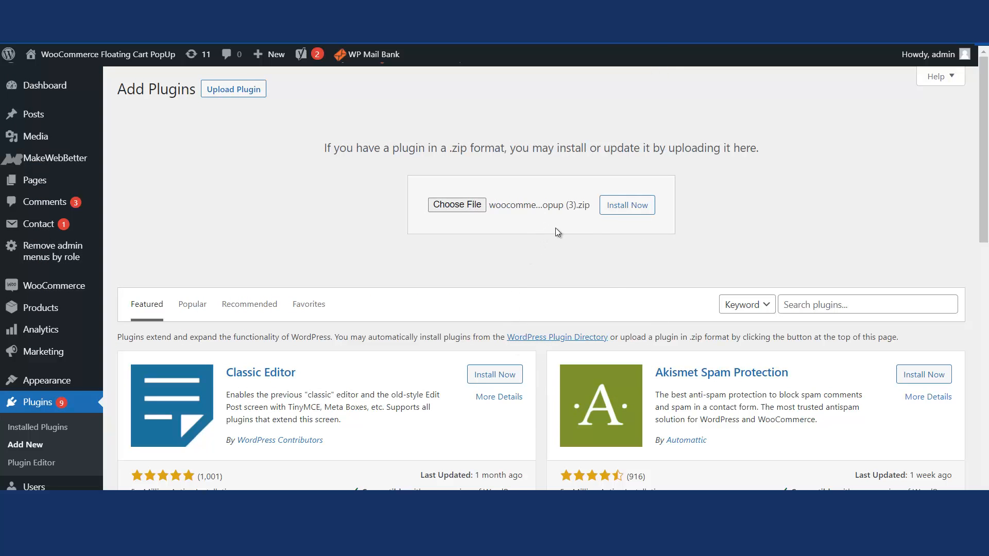
pyautogui.click(623, 207)
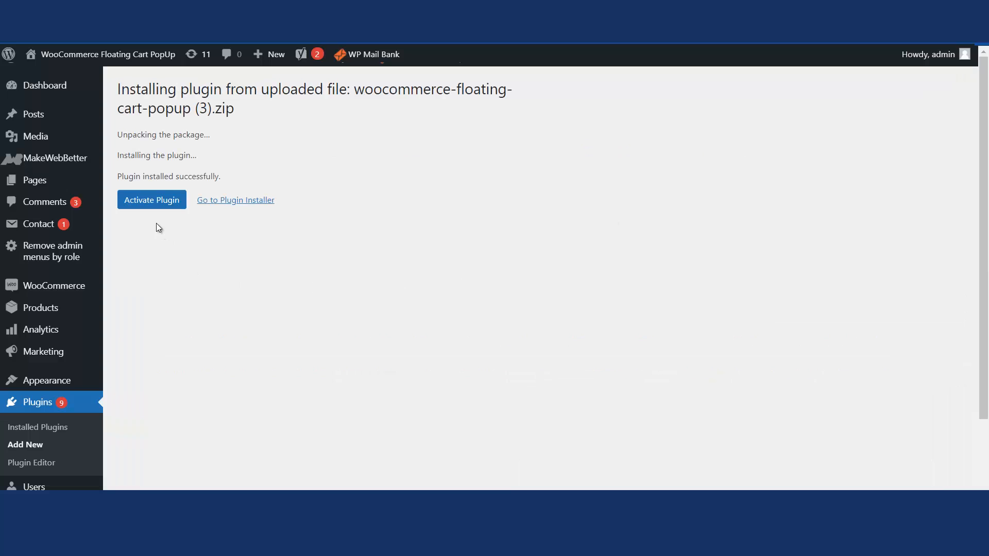
pyautogui.click(152, 204)
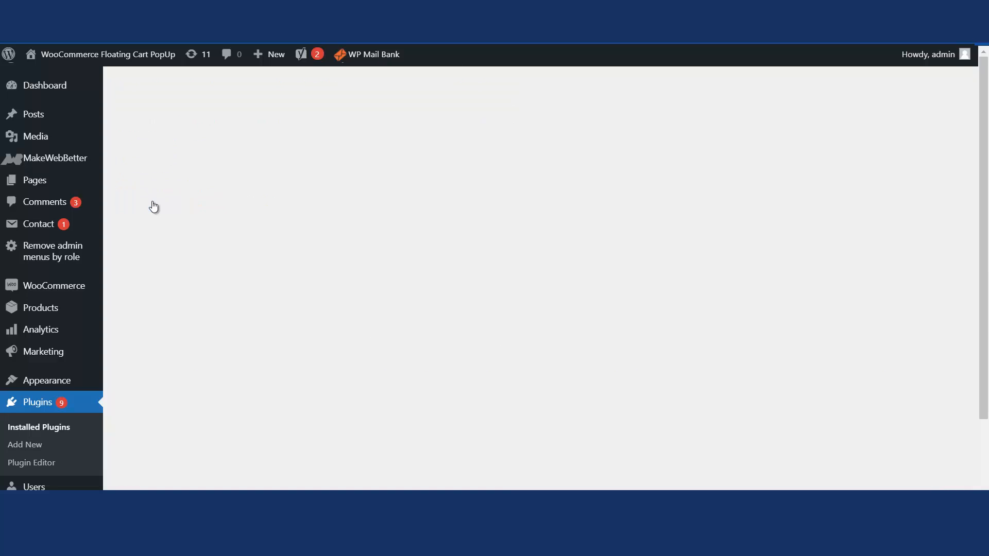
# Step: Open the settings of the WooCommerce Floating Cart Popup plugin and look through its overview page
pyautogui.moveTo(986, 150); pyautogui.dragTo(919, 167)
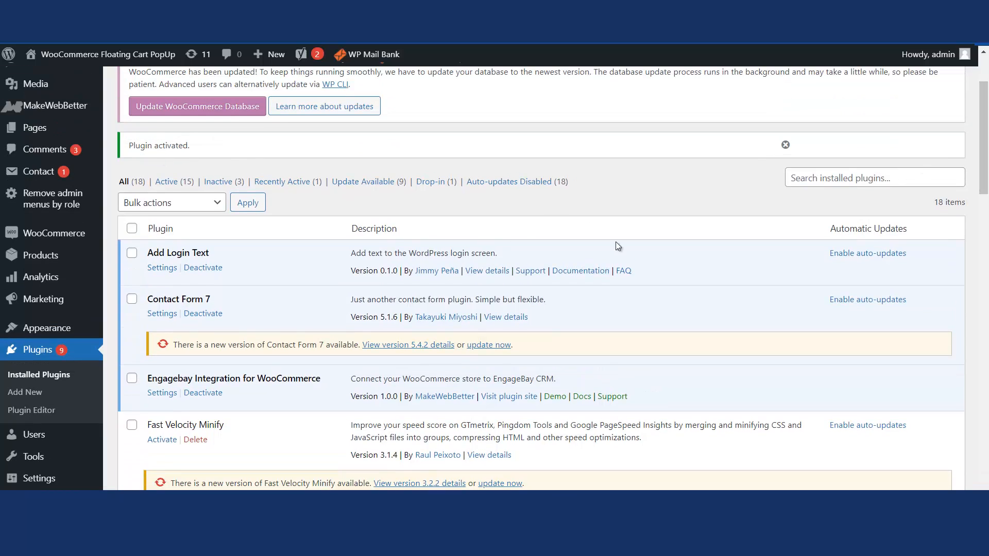
pyautogui.moveTo(985, 143); pyautogui.dragTo(986, 392)
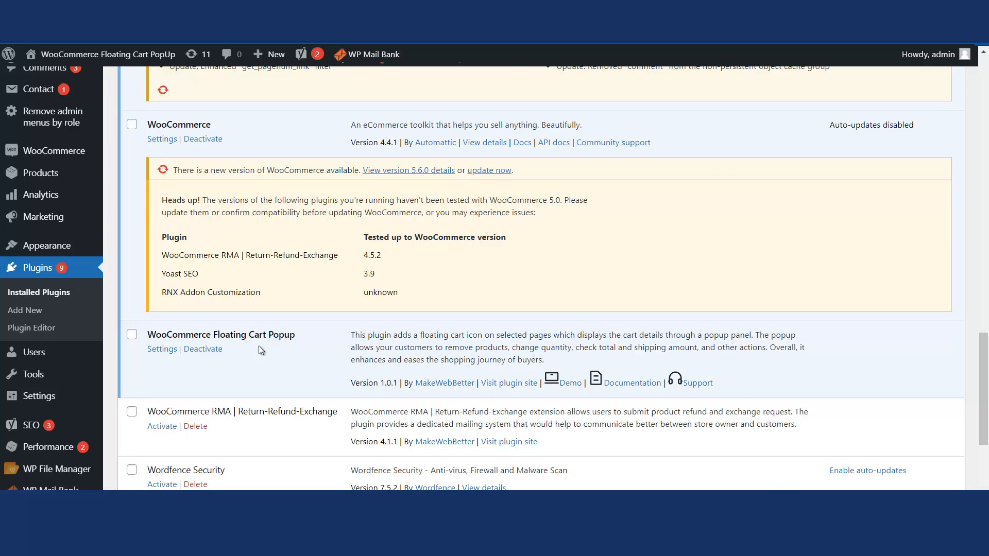
pyautogui.click(165, 353)
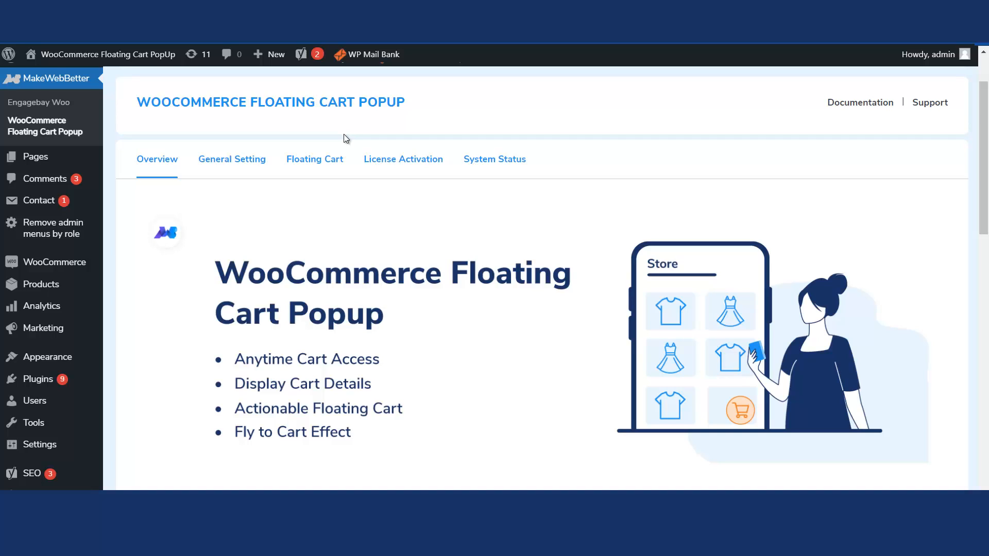
pyautogui.scroll(-7, 987, 224)
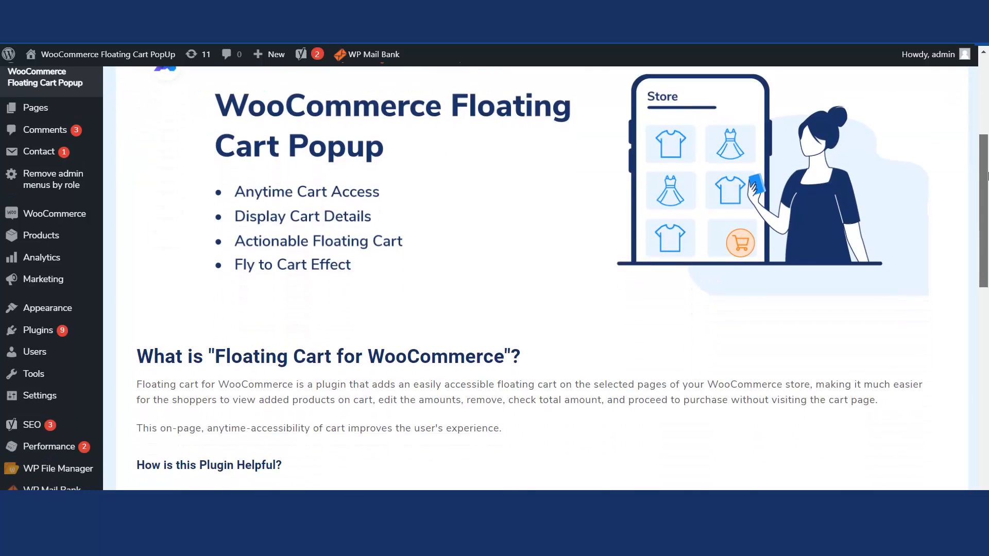
pyautogui.moveTo(988, 227); pyautogui.dragTo(988, 101)
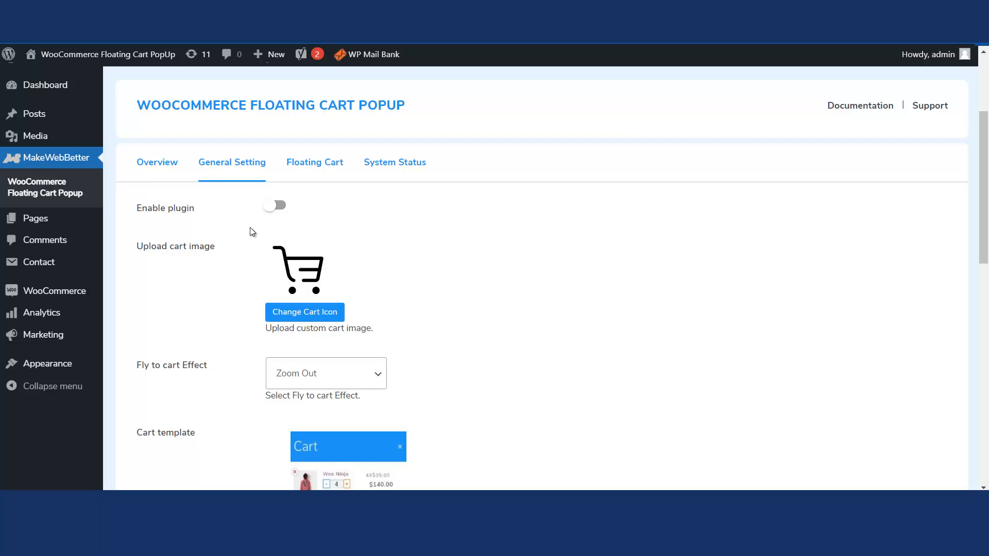
# Step: Enable the plugin, set its cart image to cropped-mwb-icon512x512.png from the media library, and save the general settings
pyautogui.click(269, 210)
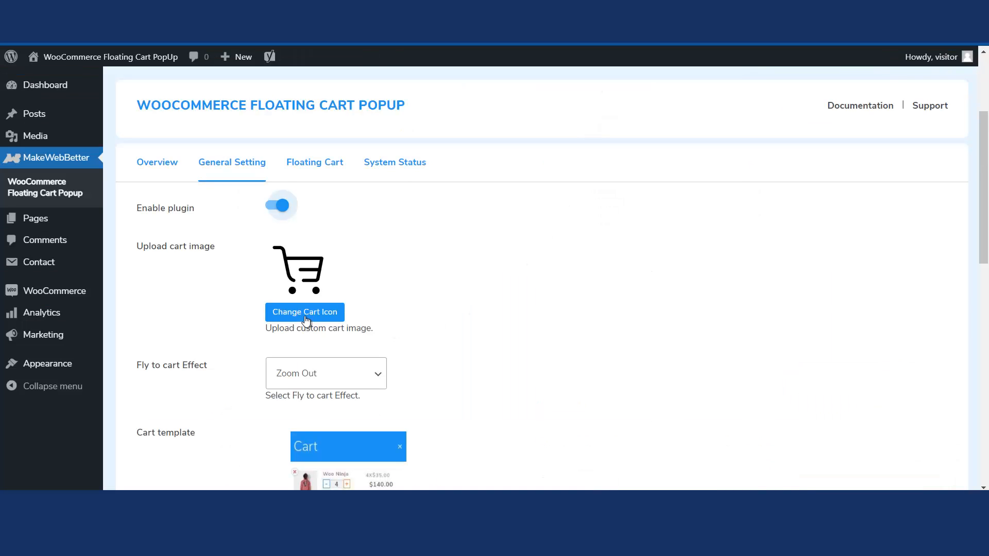
pyautogui.click(305, 318)
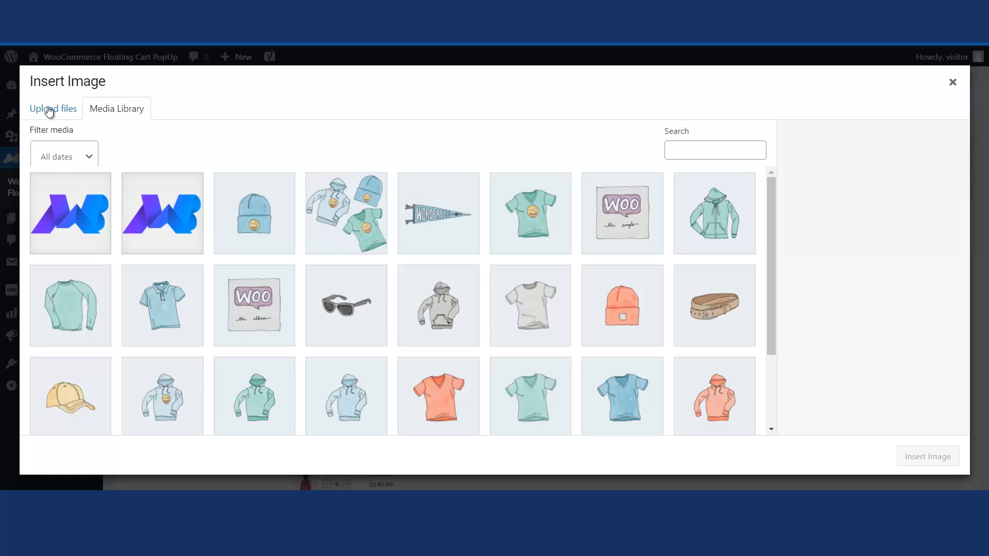
pyautogui.click(152, 217)
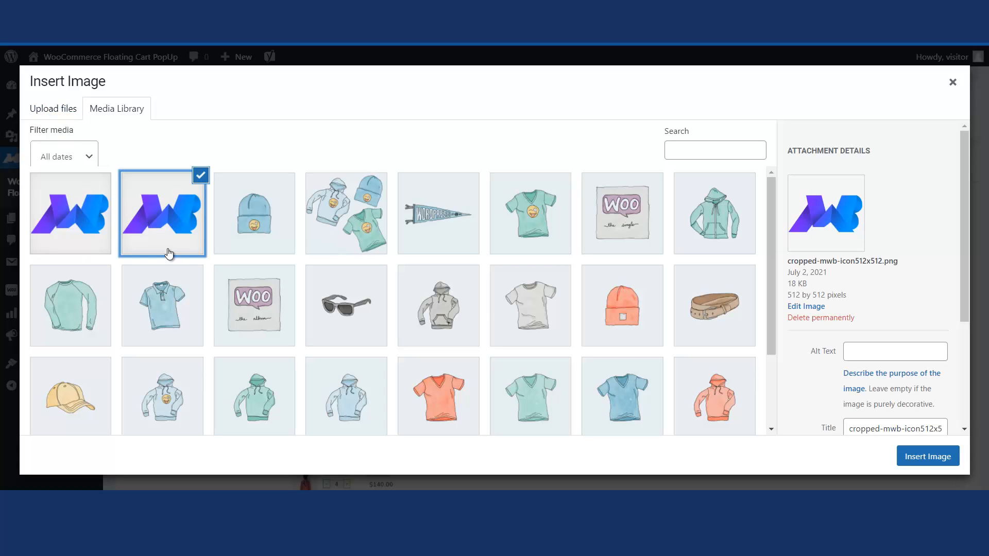
pyautogui.click(946, 463)
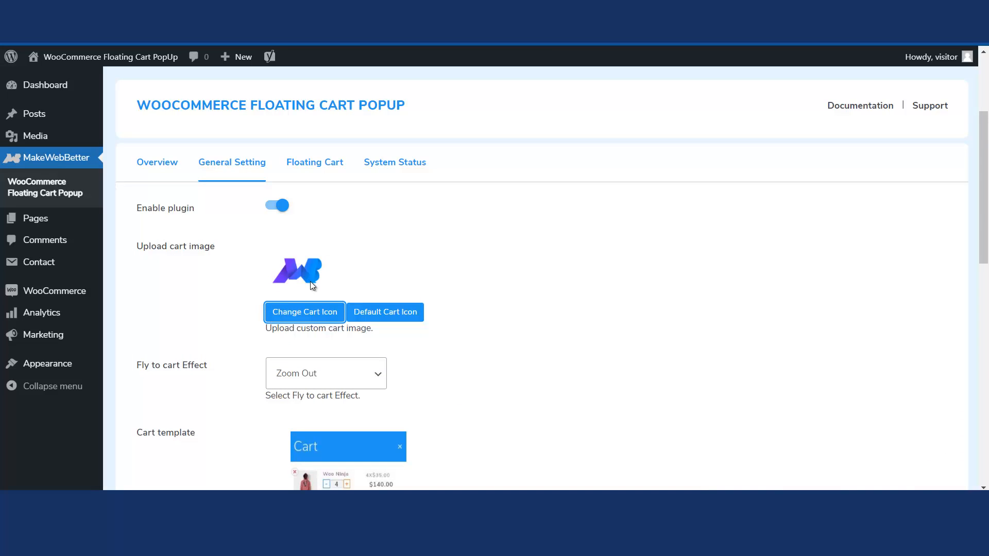
pyautogui.scroll(-10, 310, 284)
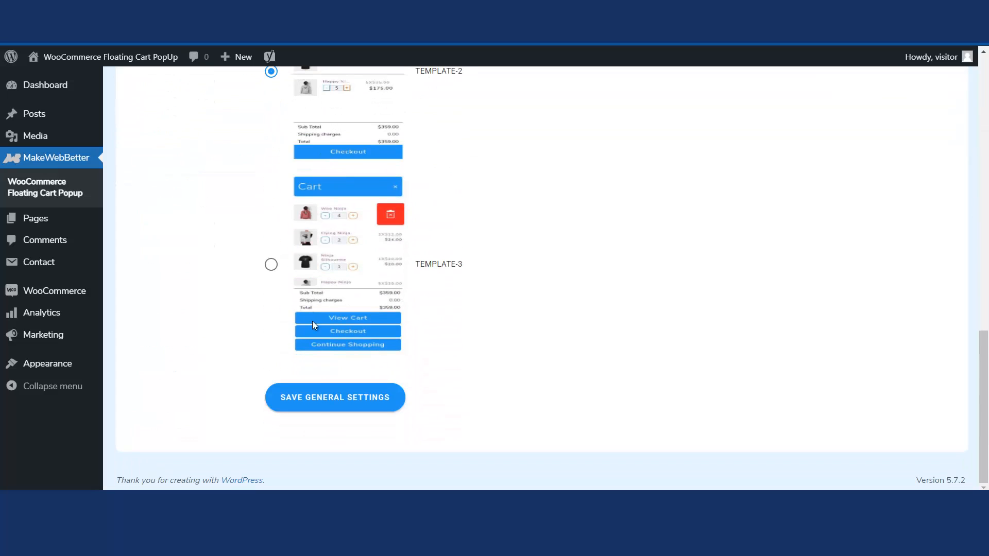
pyautogui.click(322, 401)
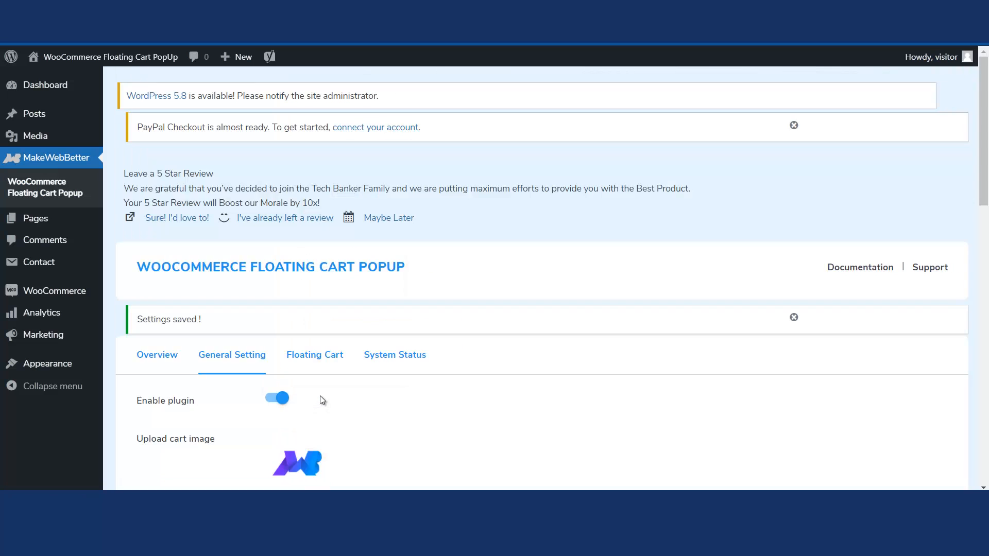
# Step: Restore the default cart icon as the cart image in the plugin's general settings
pyautogui.scroll(-4, 320, 395)
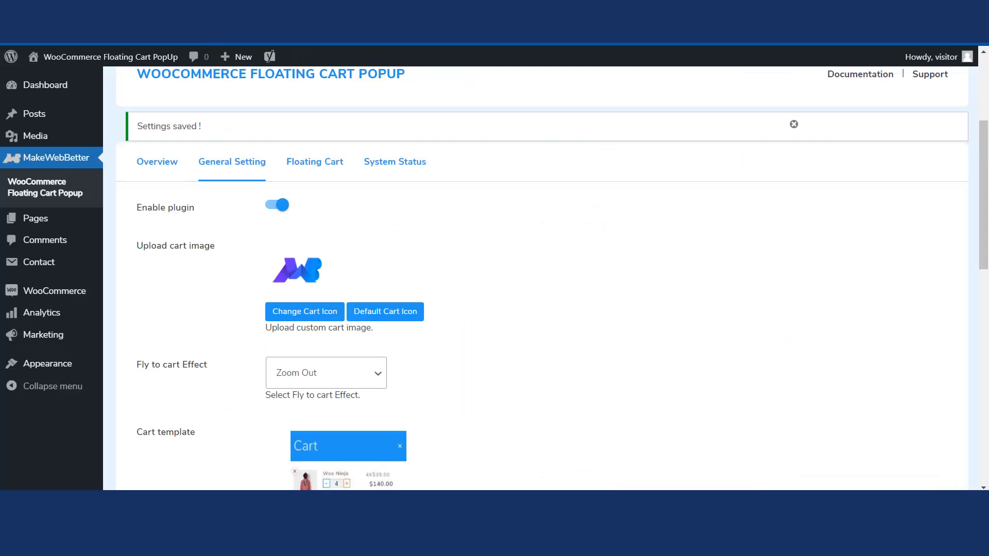
pyautogui.scroll(-4, 620, 92)
pyautogui.scroll(1, 398, 192)
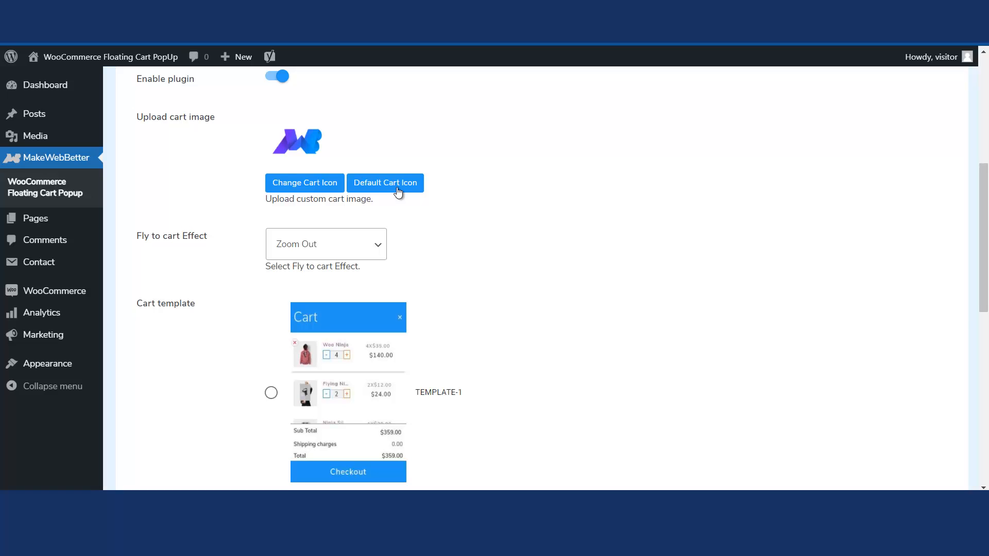
pyautogui.click(398, 192)
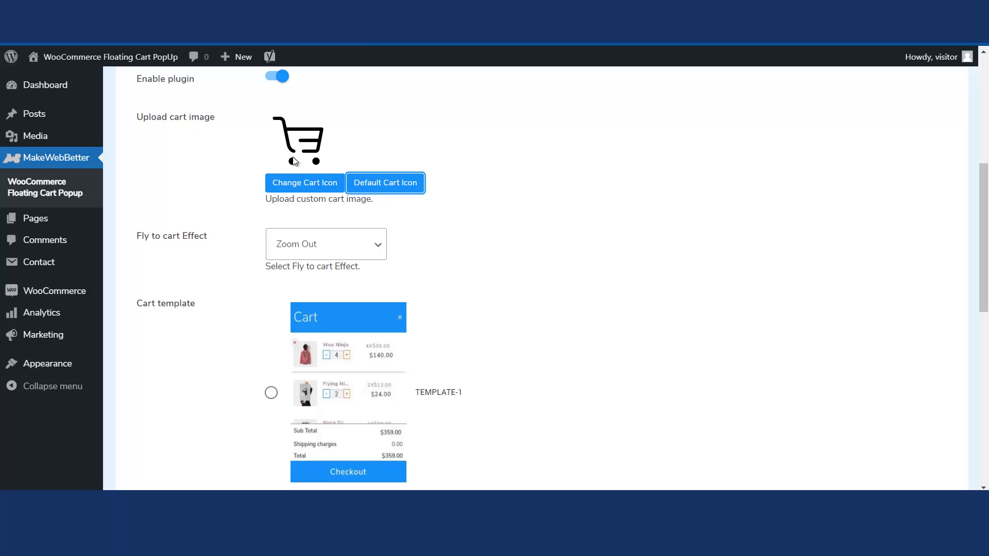
# Step: Save the general settings with the default cart icon
pyautogui.scroll(-10, 294, 161)
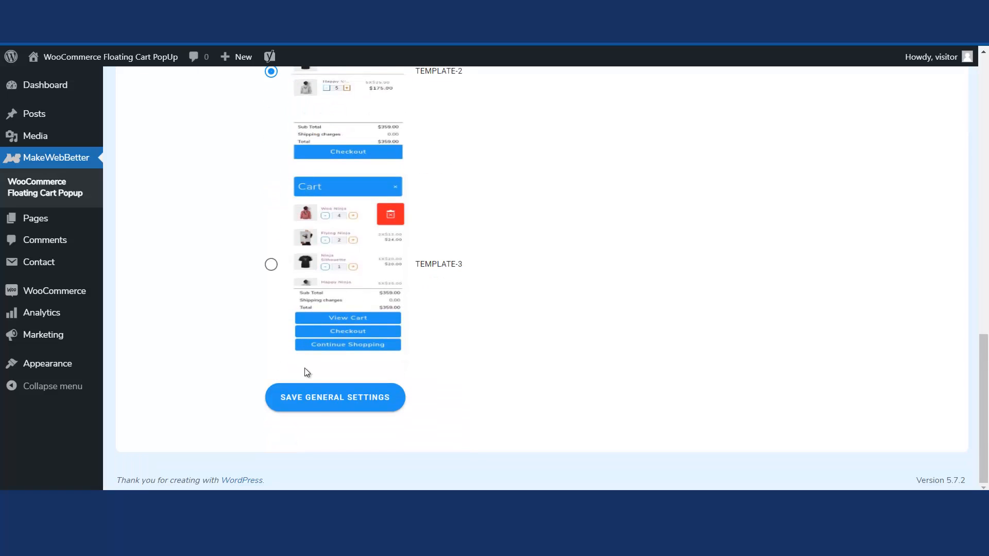
pyautogui.click(320, 405)
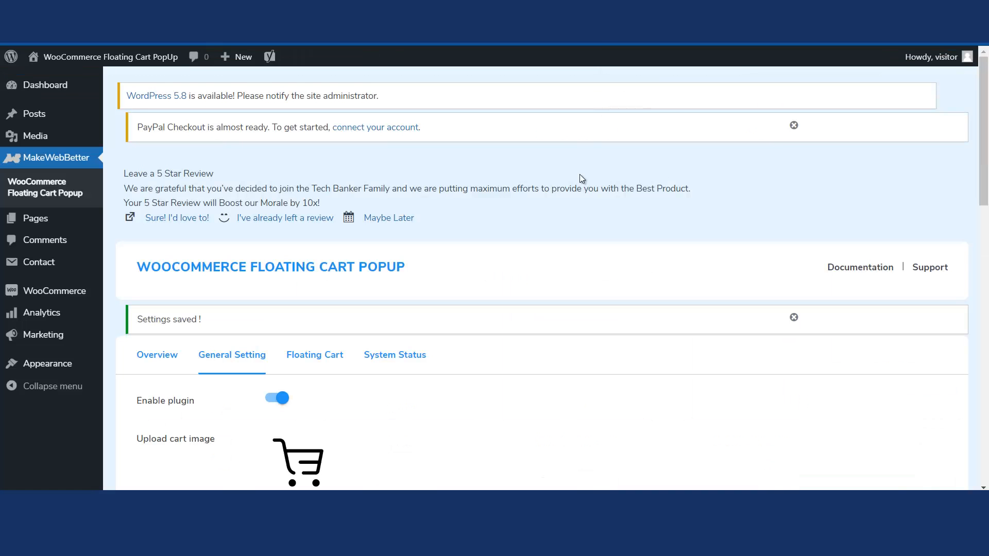
# Step: Choose Zoom Out as the Fly to cart Effect and save the general settings
pyautogui.scroll(-7, 569, 215)
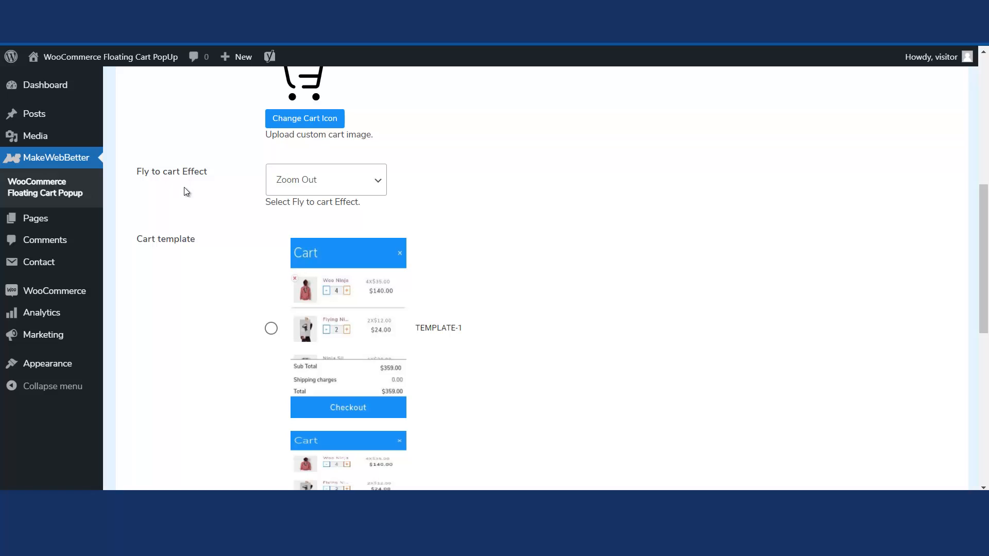
pyautogui.click(359, 182)
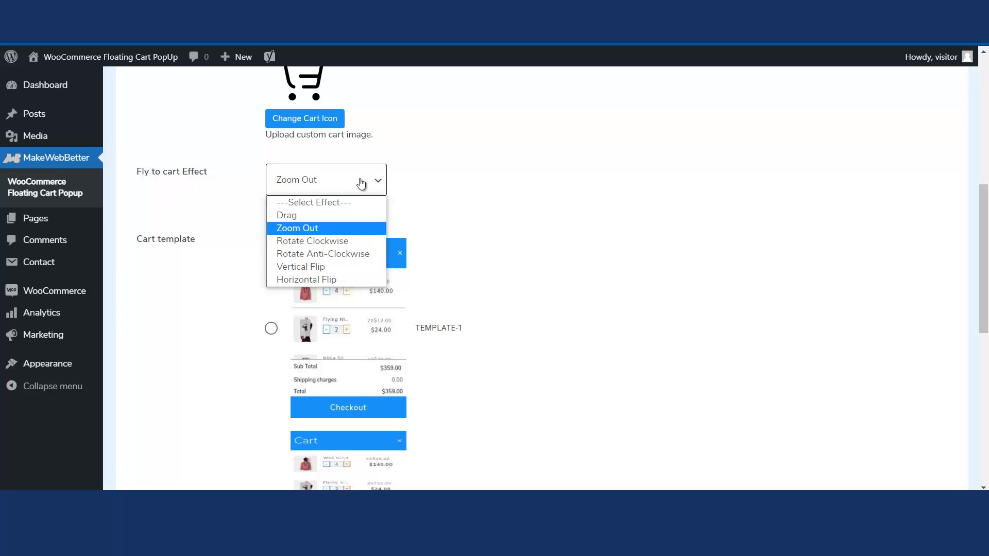
pyautogui.click(293, 227)
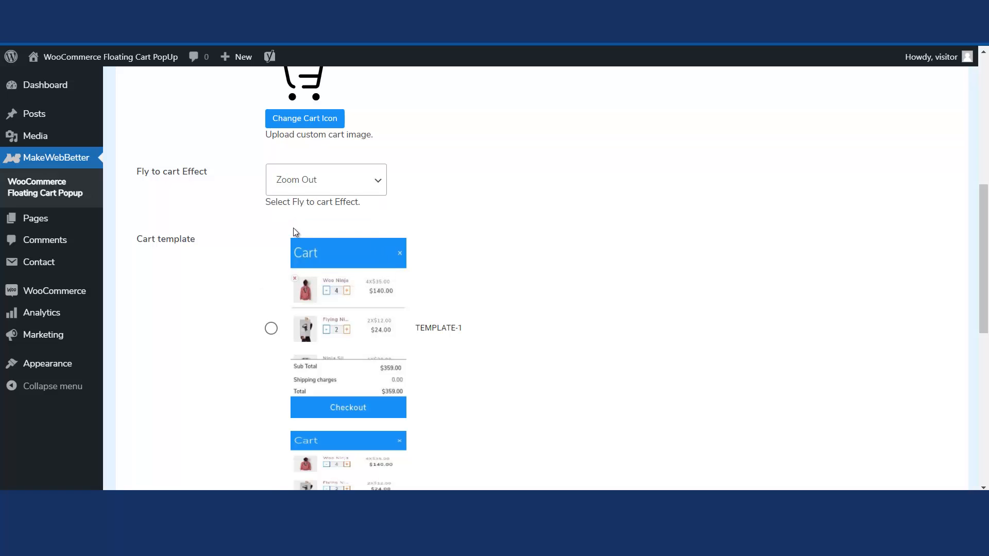
pyautogui.scroll(-9, 295, 227)
pyautogui.click(326, 396)
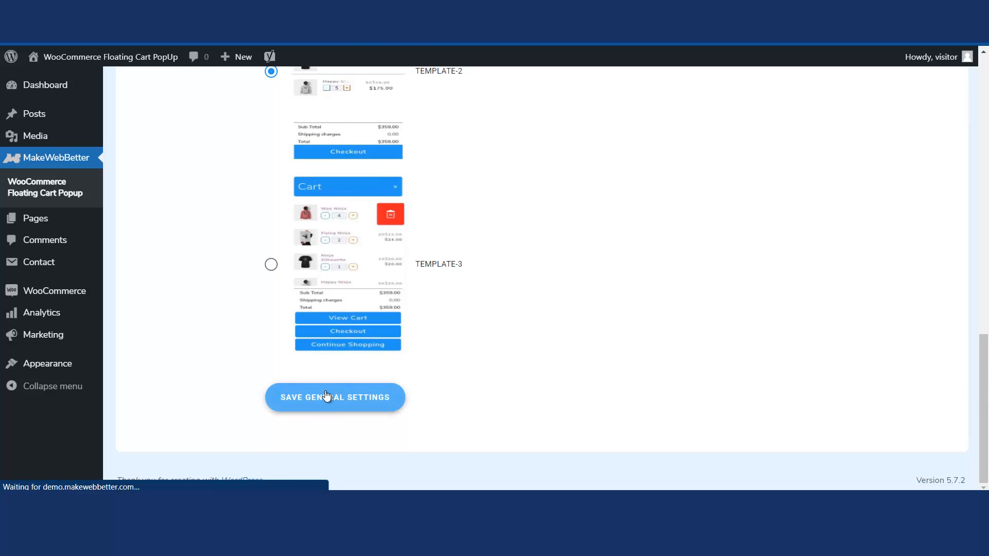
# Step: Test the fly to cart effect on the shop page by adding the Cap and the Hoodie with Logo to the cart
pyautogui.scroll(-3, 325, 391)
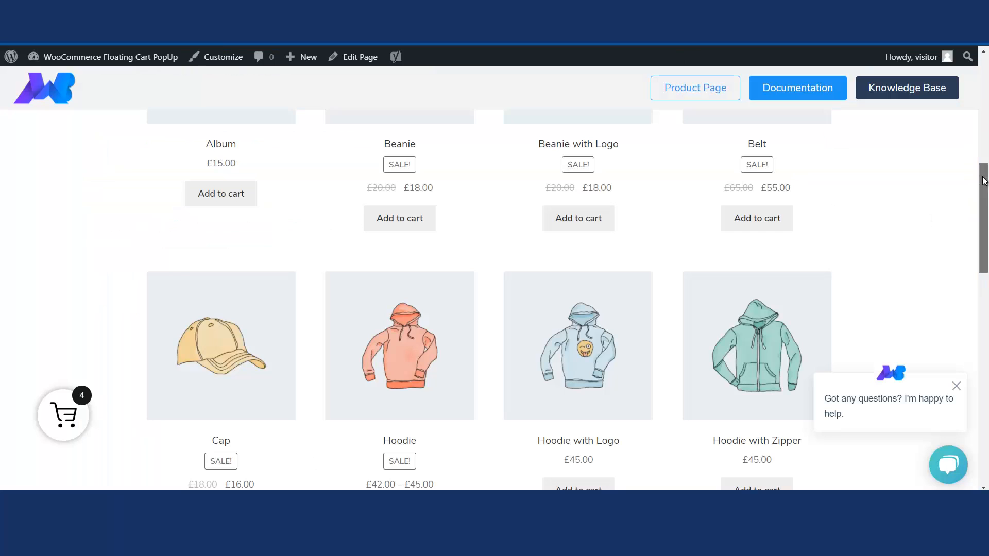
pyautogui.scroll(-1, 985, 190)
pyautogui.scroll(-2, 985, 189)
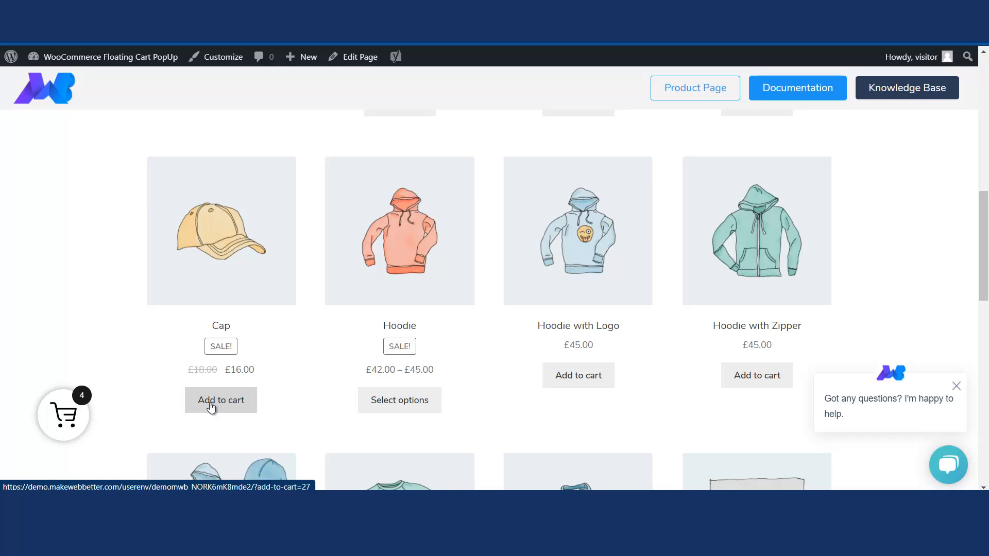
pyautogui.click(211, 407)
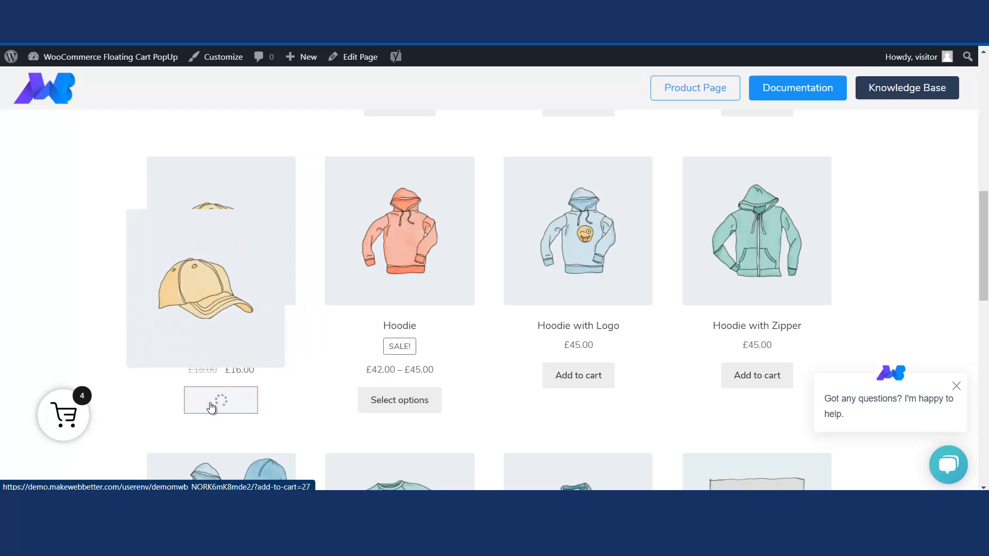
pyautogui.click(383, 406)
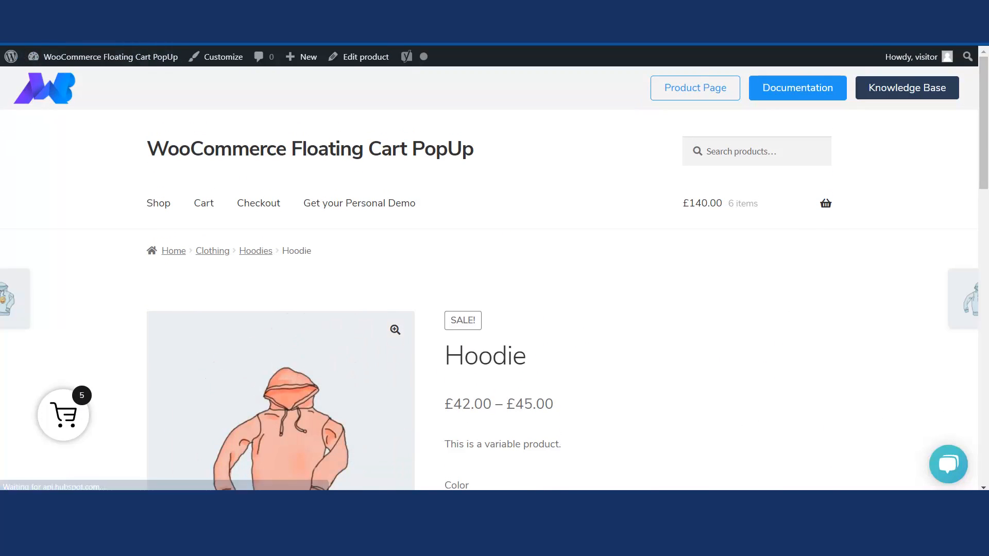
pyautogui.hotkey('alt', 'Left')
pyautogui.click(550, 380)
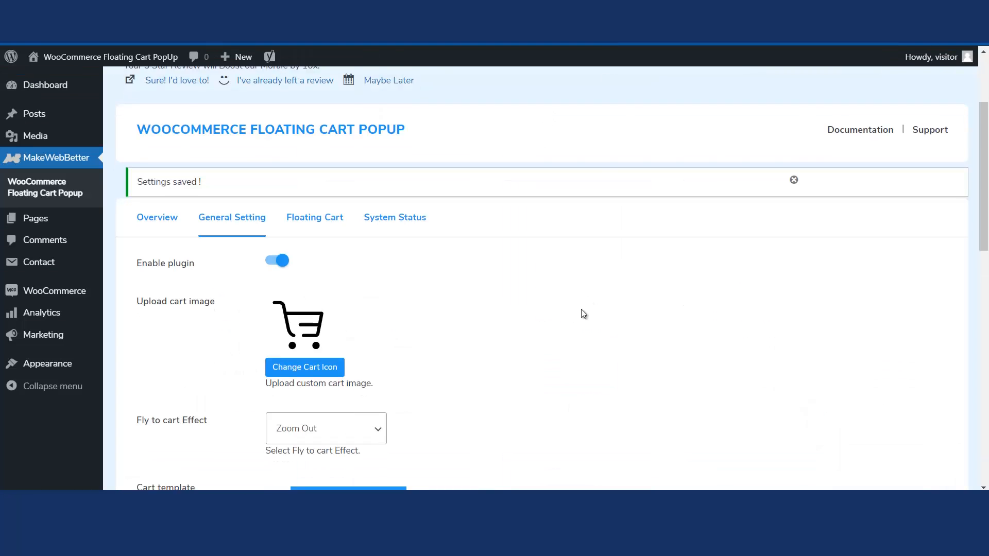
# Step: Back in the plugin's general settings, compare the cart templates, select TEMPLATE-1 and save the settings
pyautogui.scroll(-5, 581, 309)
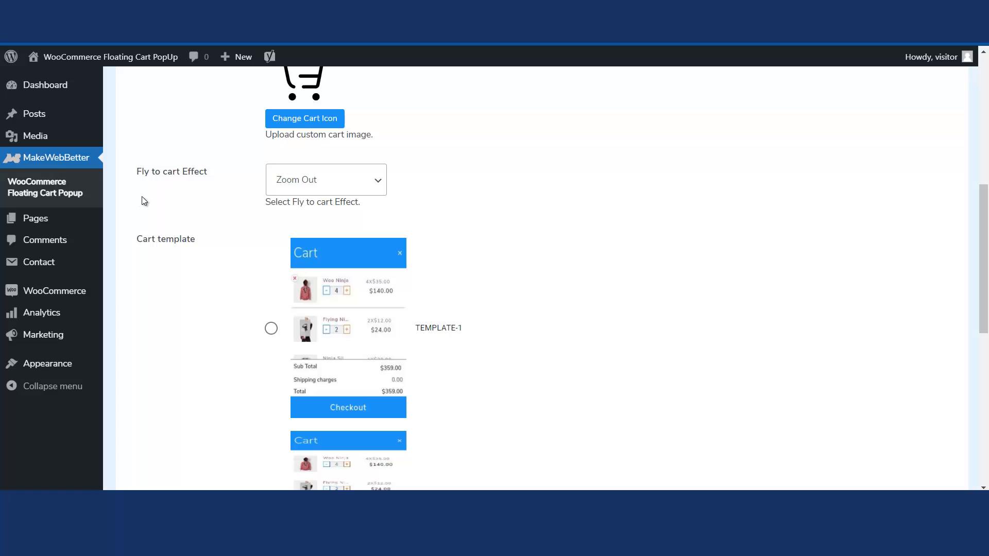
pyautogui.scroll(-1, 196, 199)
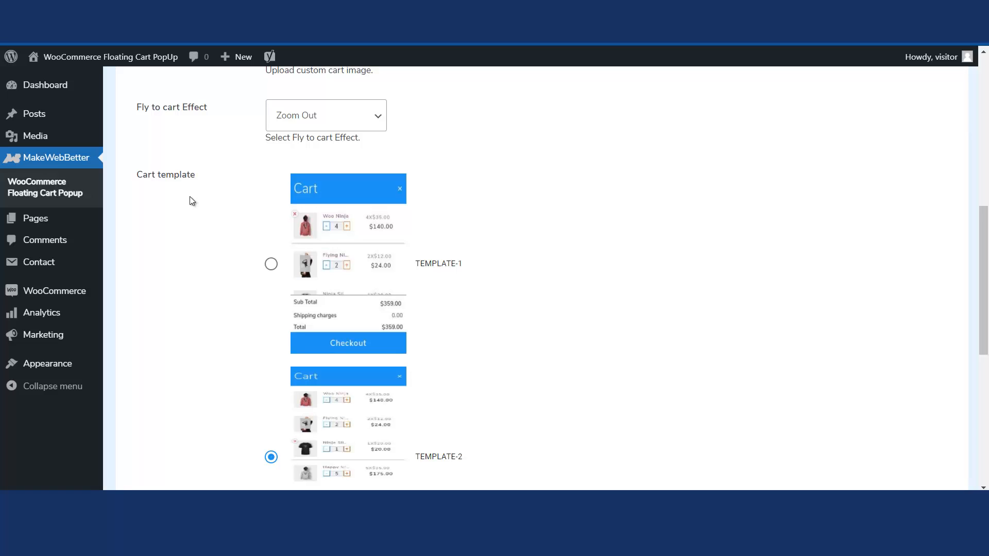
pyautogui.scroll(-3, 190, 197)
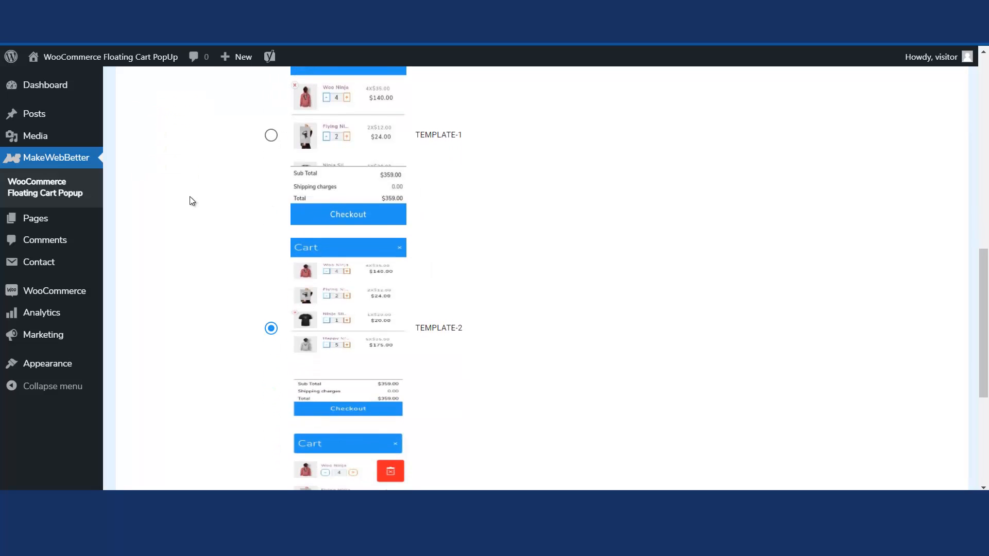
pyautogui.scroll(2, 190, 197)
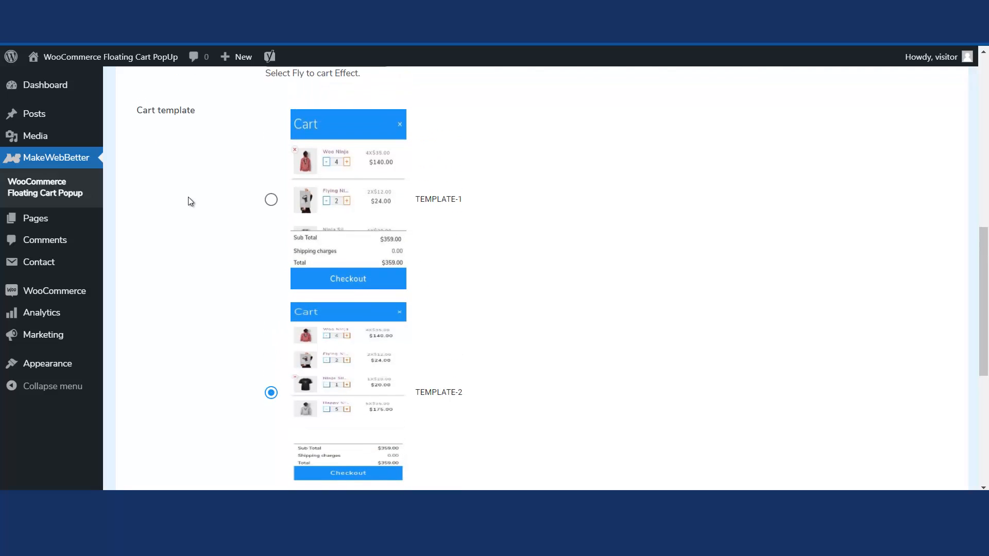
pyautogui.scroll(-4, 188, 201)
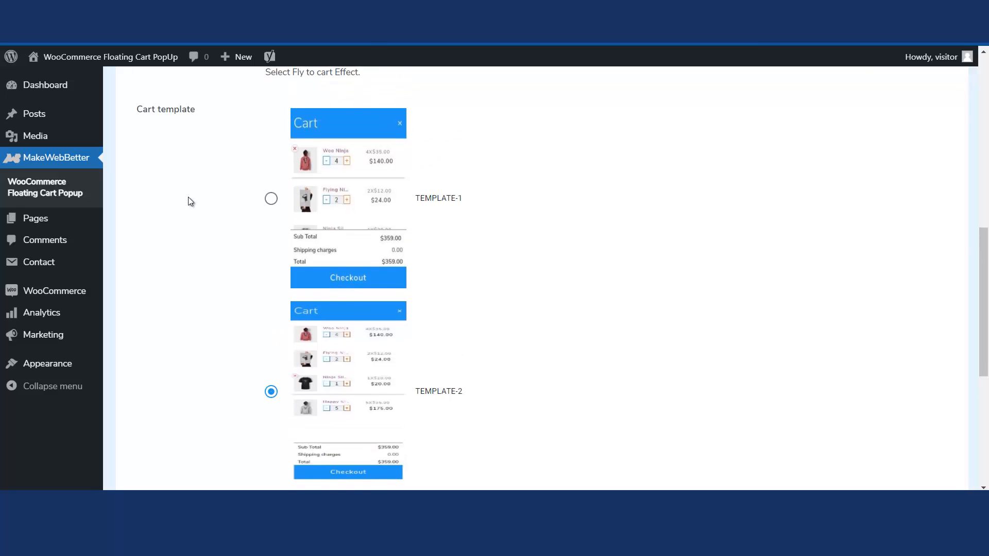
pyautogui.scroll(-1, 190, 201)
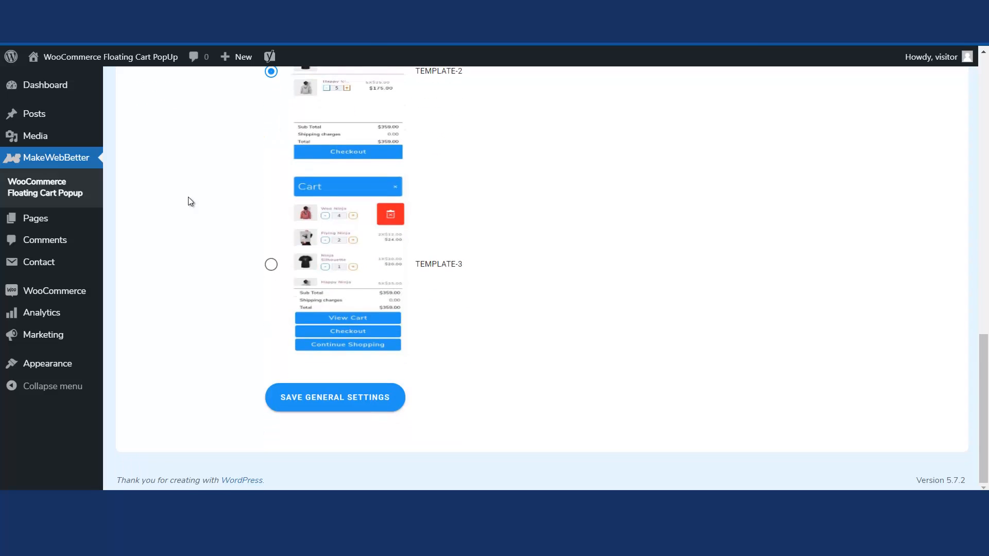
pyautogui.scroll(4, 189, 202)
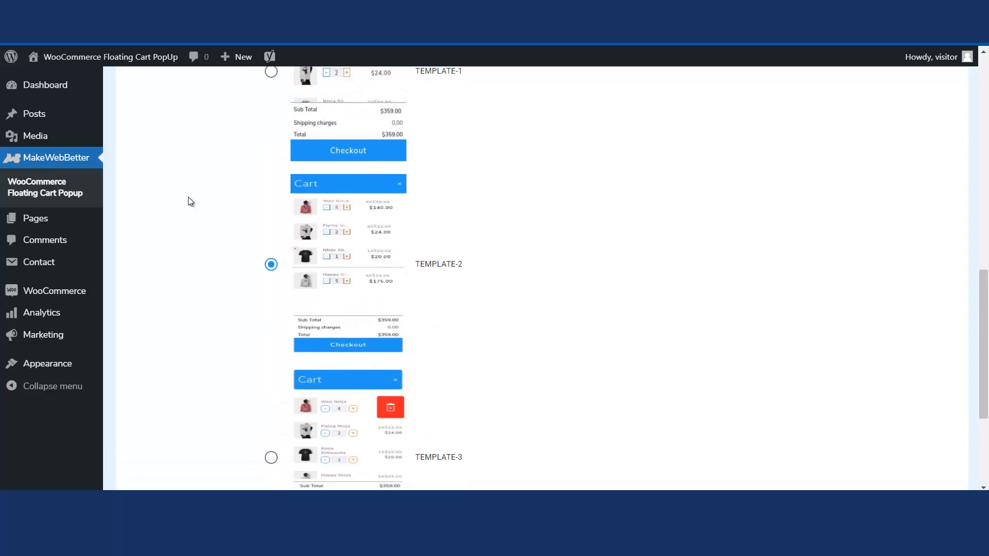
pyautogui.scroll(2, 190, 202)
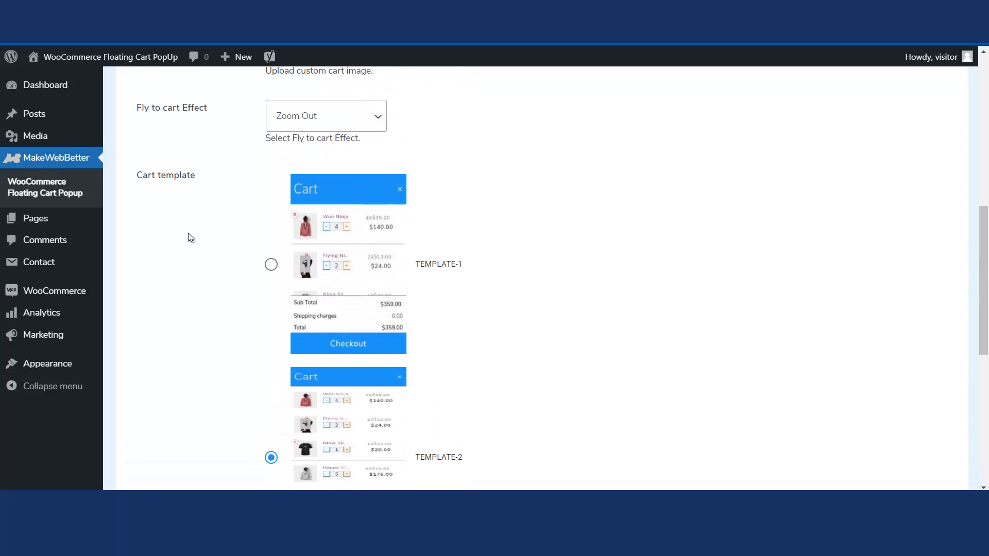
pyautogui.click(270, 265)
pyautogui.scroll(-7, 267, 273)
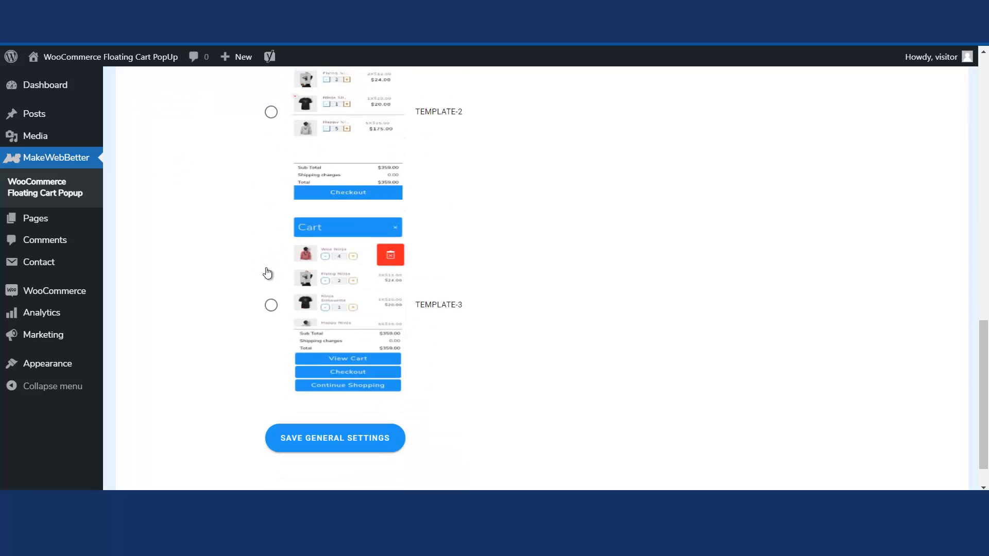
pyautogui.click(336, 402)
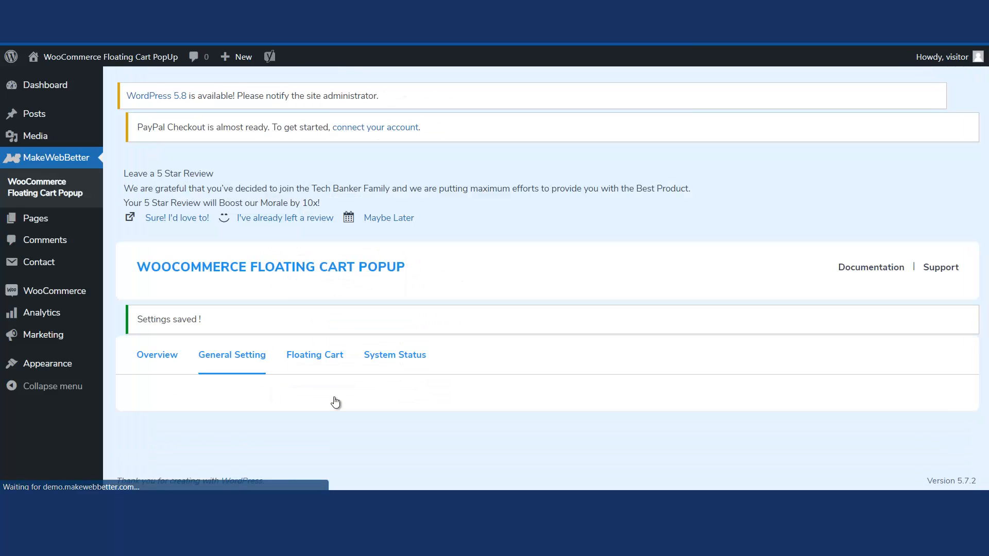
# Step: Open the floating cart popup on the shop page to check the selected template
pyautogui.scroll(-4, 335, 388)
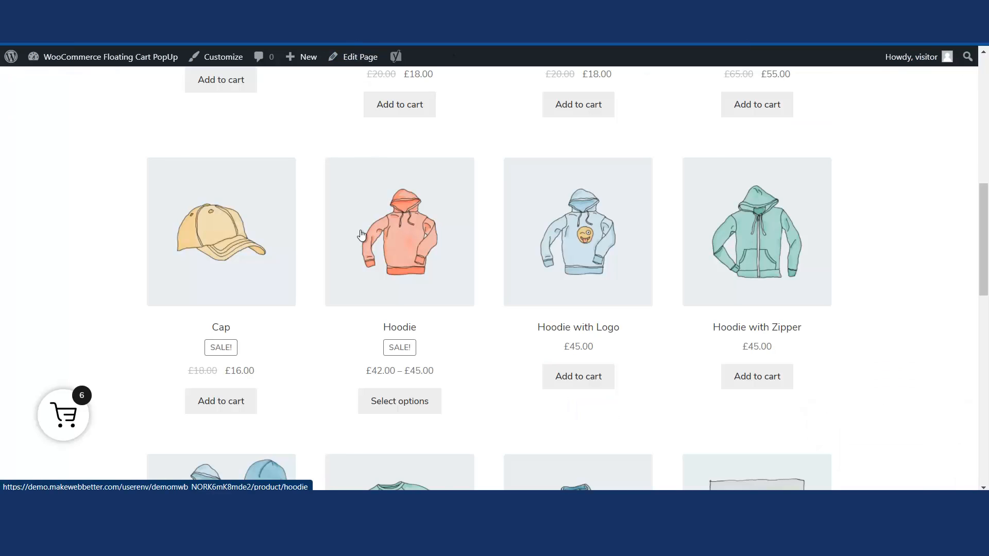
pyautogui.scroll(-3, 356, 237)
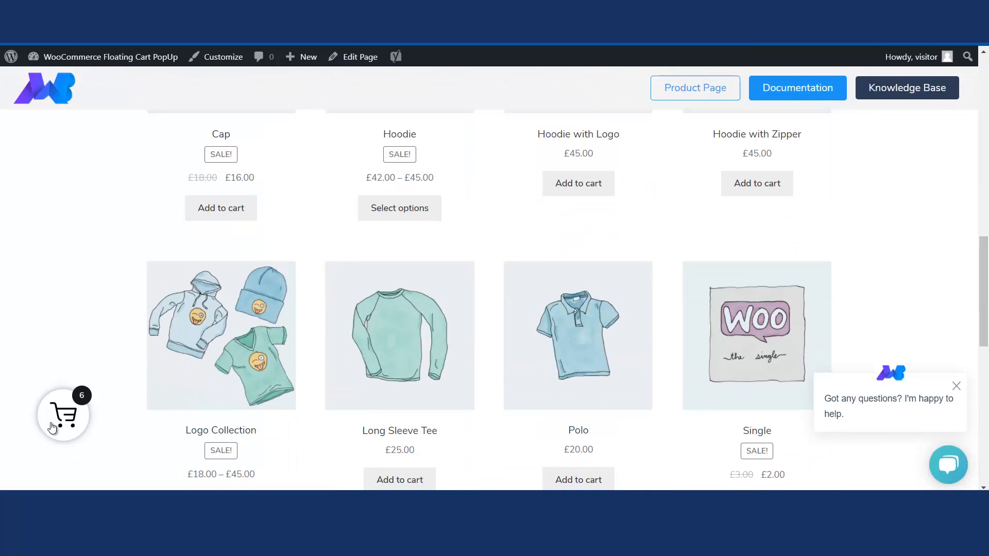
pyautogui.click(52, 427)
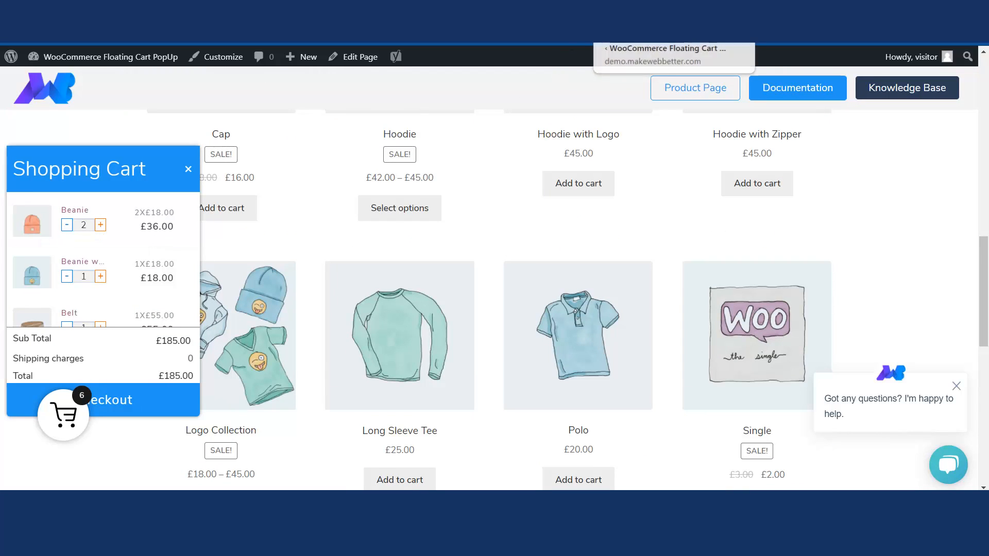
# Step: Open the plugin's Floating Cart settings, look over the options and close the shopping cart popup on the shop page
pyautogui.click(649, 21)
pyautogui.scroll(-12, 549, 244)
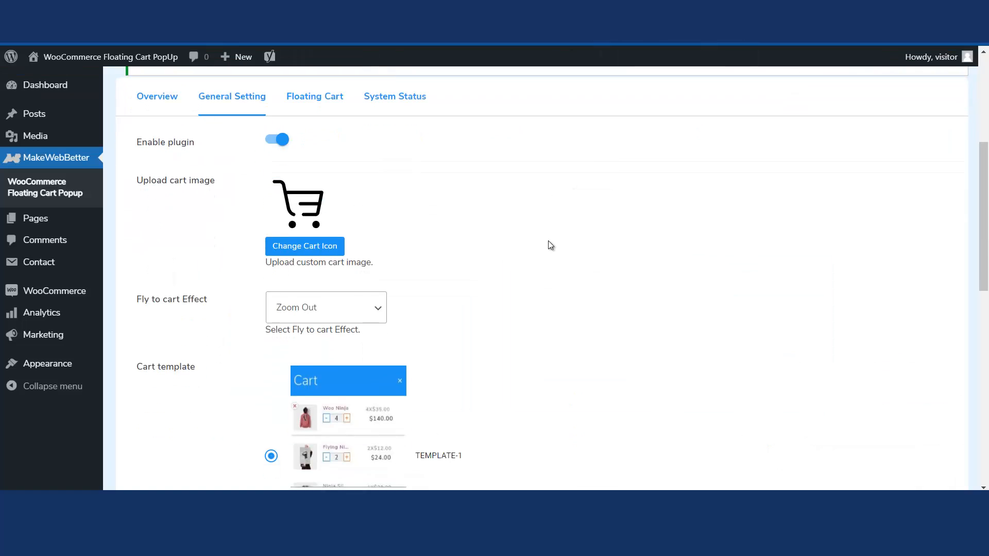
pyautogui.scroll(5, 547, 241)
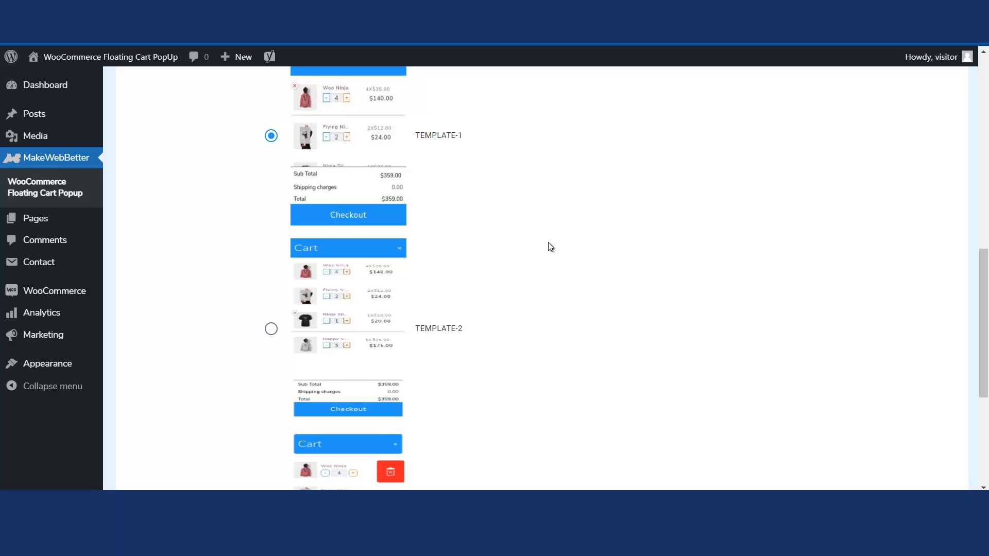
pyautogui.scroll(8, 549, 243)
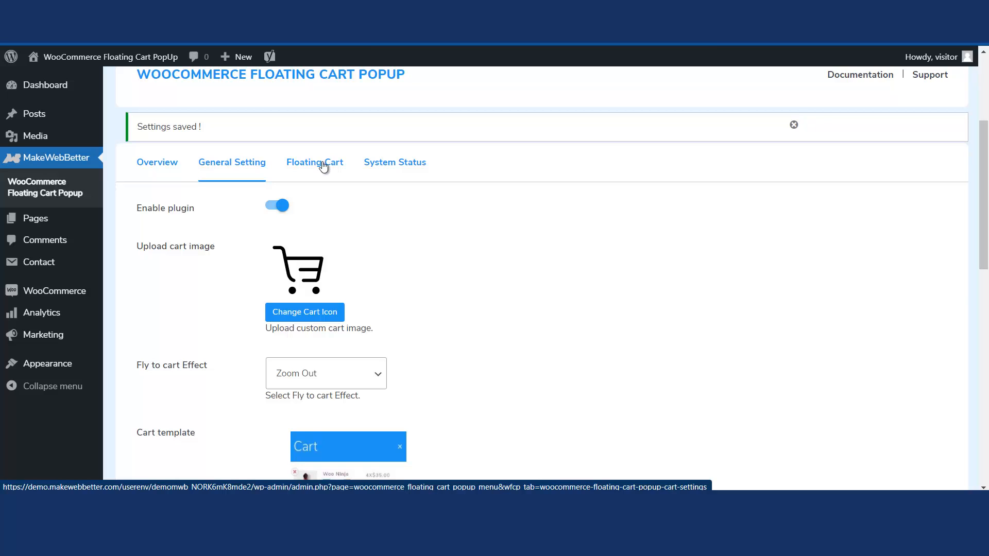
pyautogui.click(323, 166)
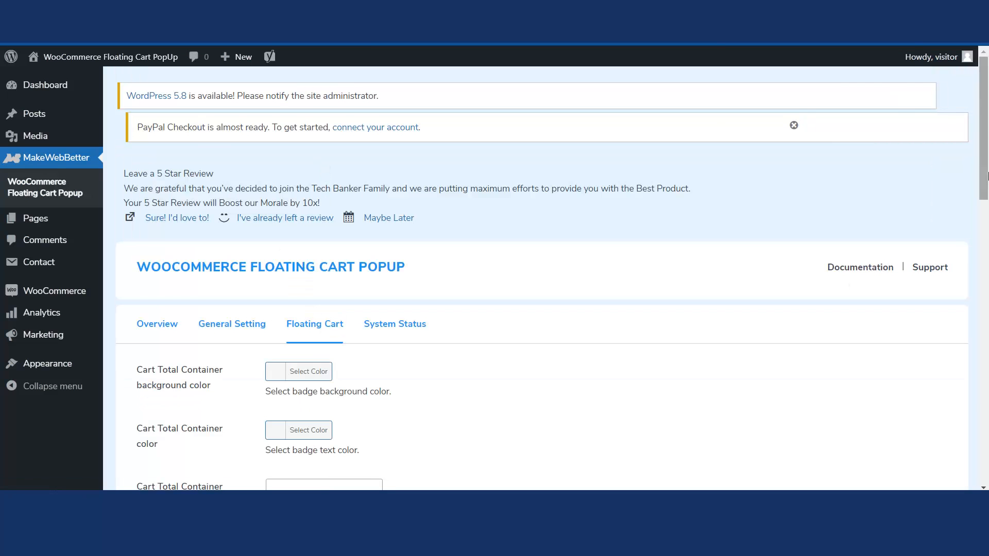
pyautogui.scroll(-1, 986, 195)
pyautogui.scroll(-2, 986, 194)
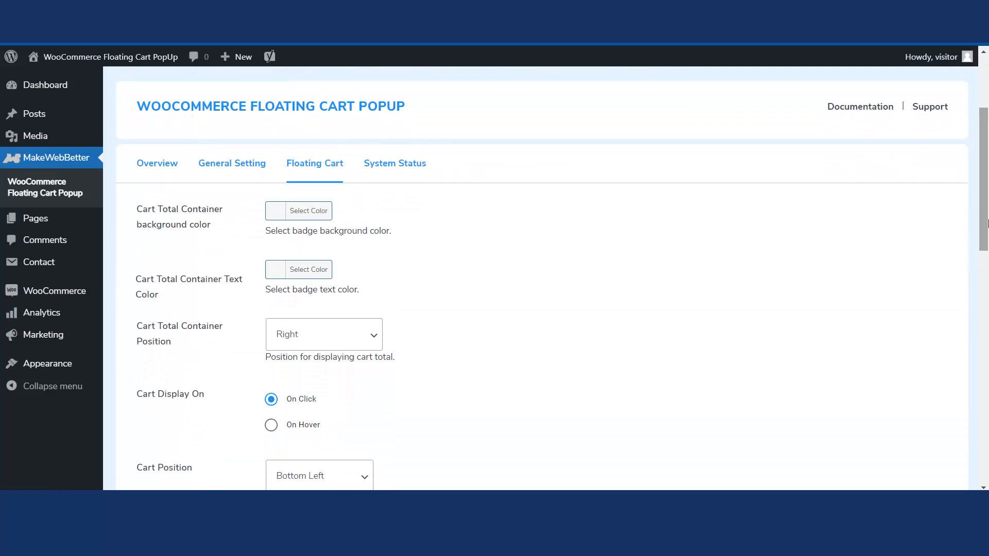
pyautogui.moveTo(986, 222); pyautogui.dragTo(980, 249)
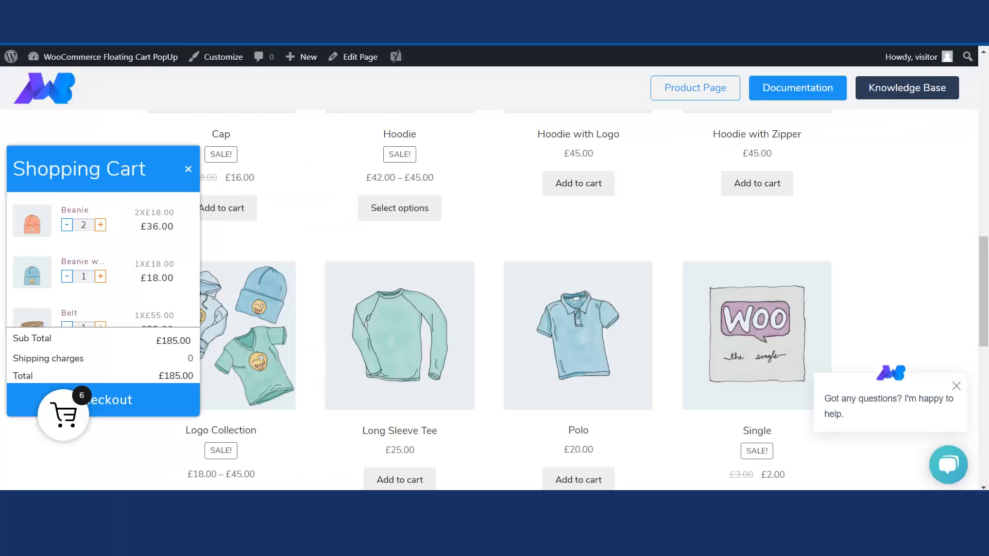
pyautogui.click(189, 168)
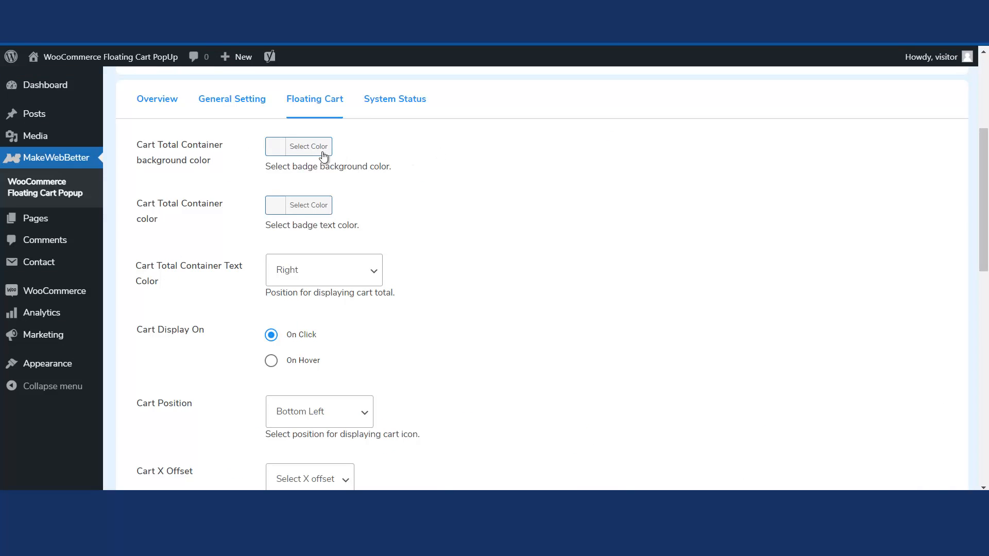
# Step: Set the Cart Total Container background color to the blue preset and save the floating cart settings
pyautogui.click(291, 147)
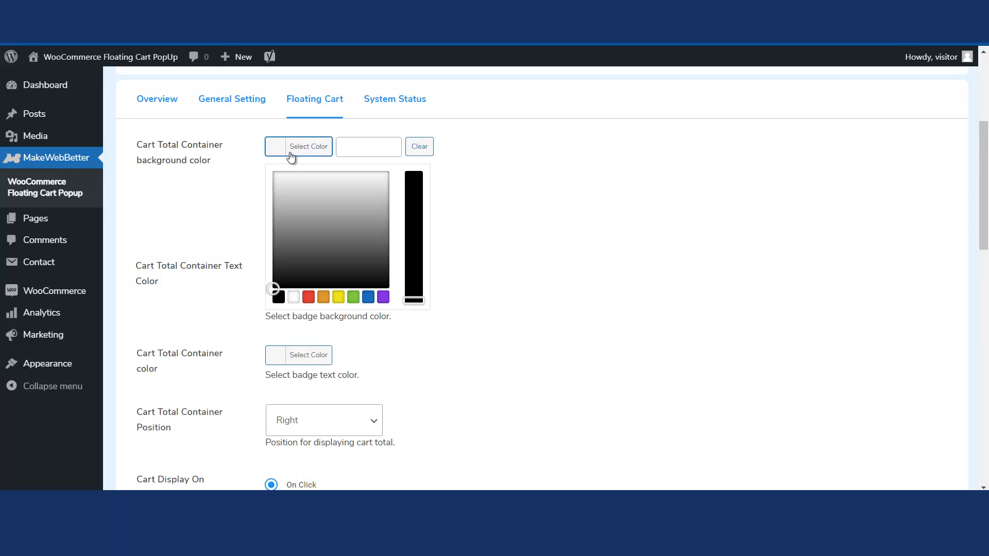
pyautogui.click(368, 298)
pyautogui.scroll(-15, 367, 299)
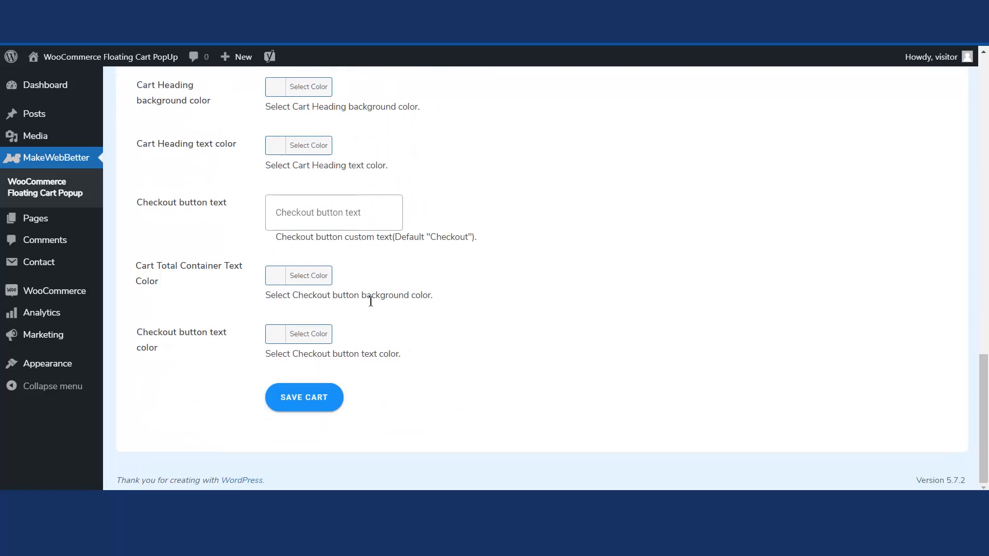
pyautogui.click(305, 401)
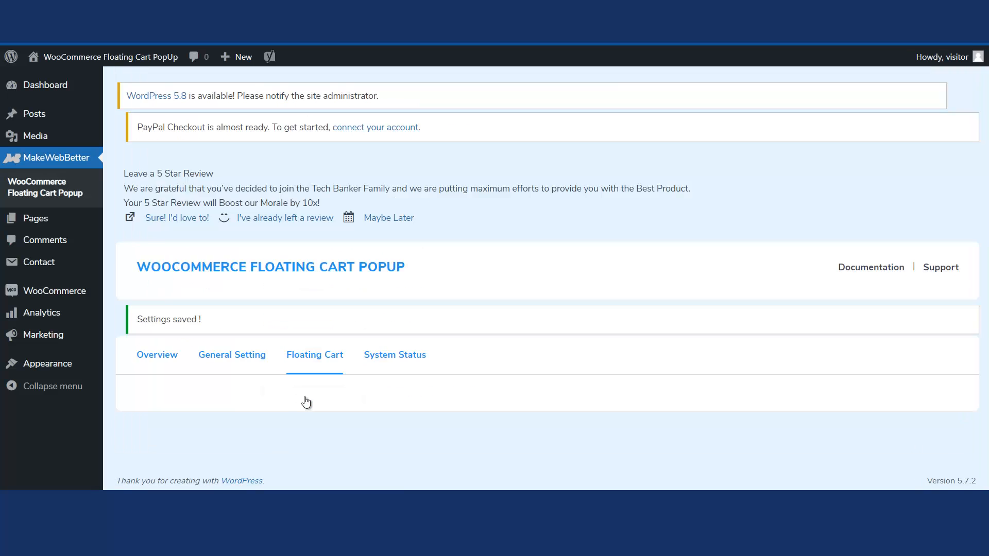
pyautogui.scroll(-4, 303, 400)
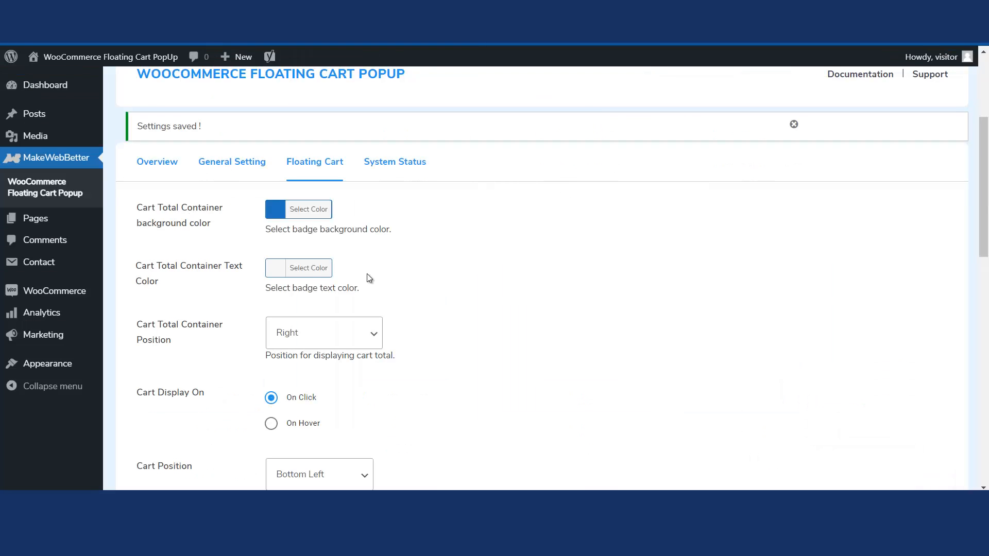
# Step: Set the Cart Total Container Text Color to the yellow preset #eeee22 and save the floating cart settings
pyautogui.scroll(-1, 213, 230)
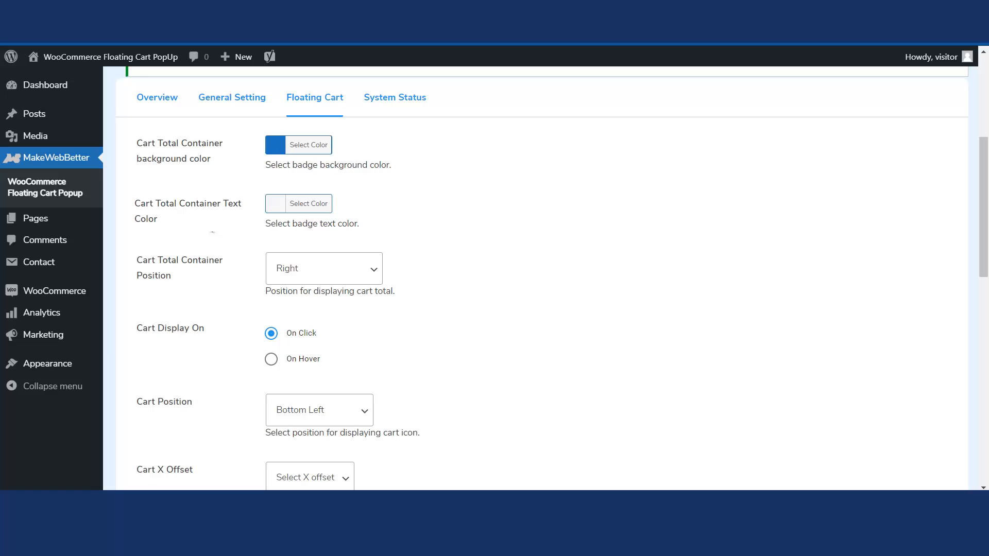
pyautogui.scroll(-1, 541, 278)
pyautogui.scroll(1, 541, 278)
pyautogui.click(285, 206)
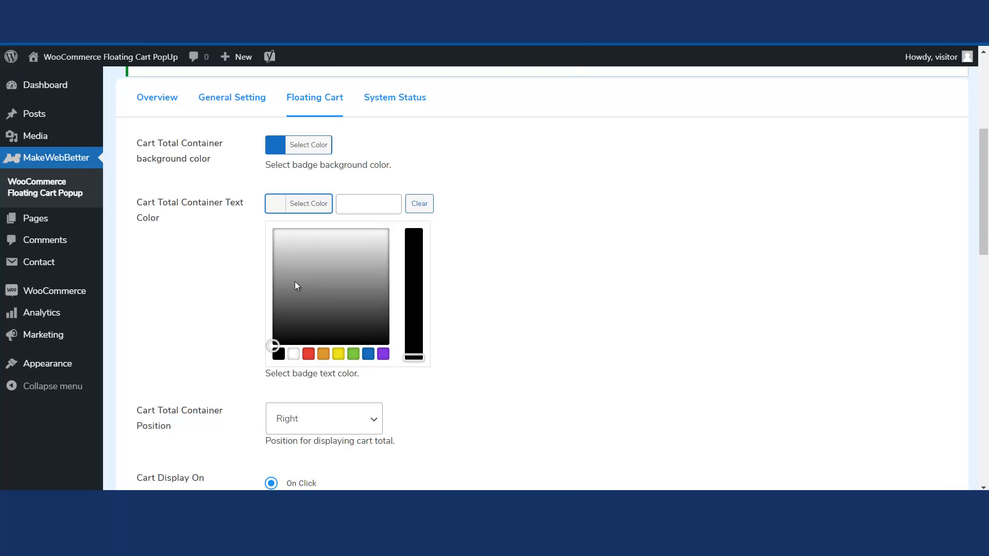
pyautogui.click(338, 354)
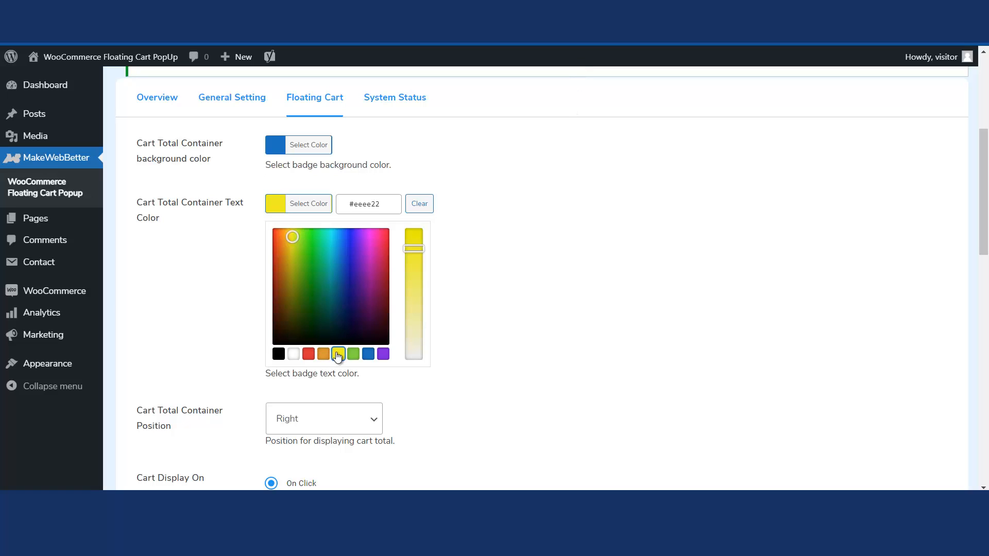
pyautogui.click(496, 318)
pyautogui.scroll(-10, 499, 314)
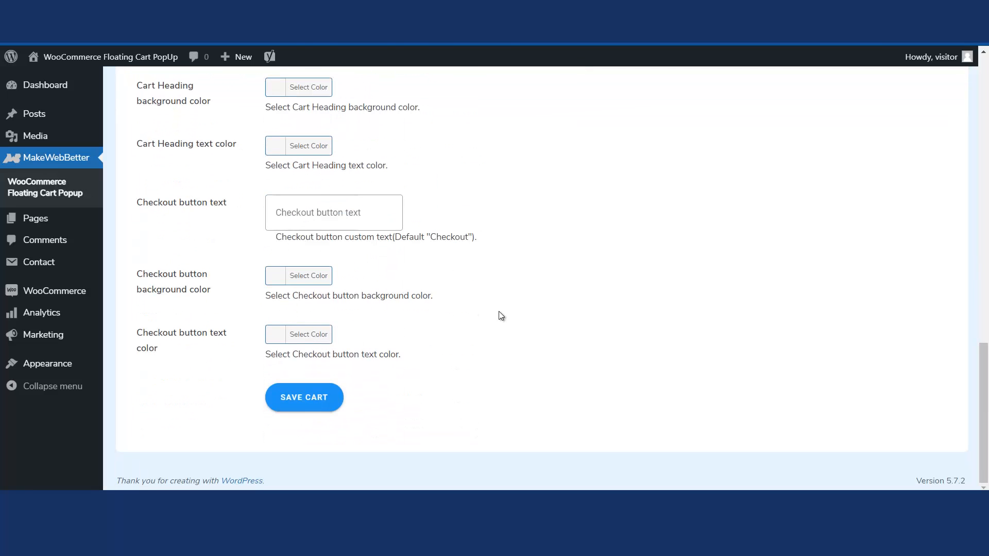
pyautogui.click(328, 398)
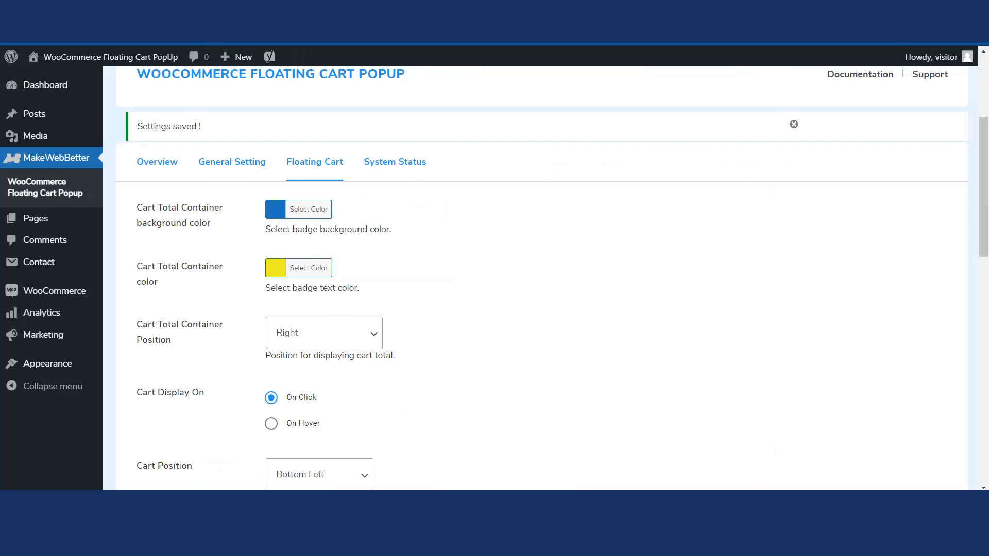
# Step: Change the Cart Total Container Position to Left and save the floating cart settings
pyautogui.scroll(-3, 592, 206)
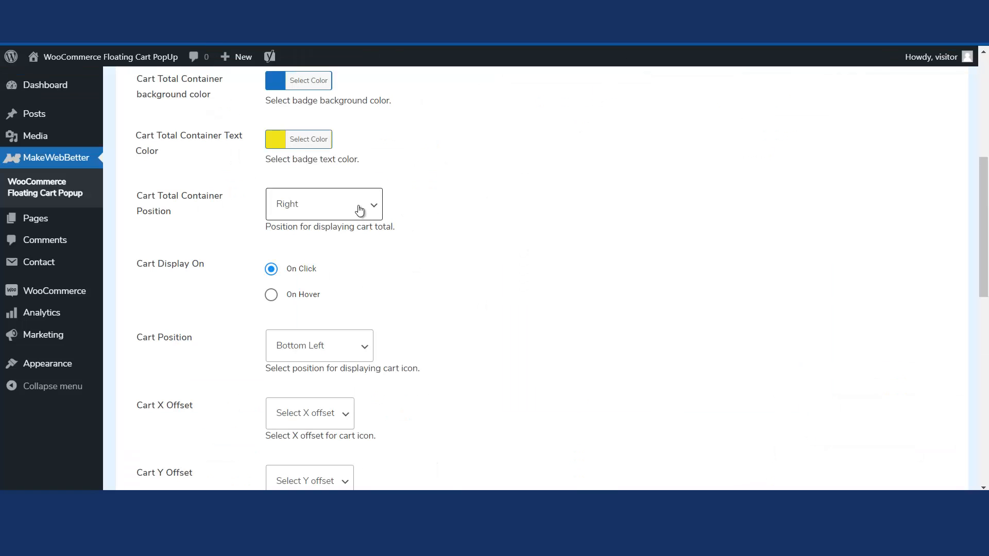
pyautogui.click(323, 204)
pyautogui.click(287, 252)
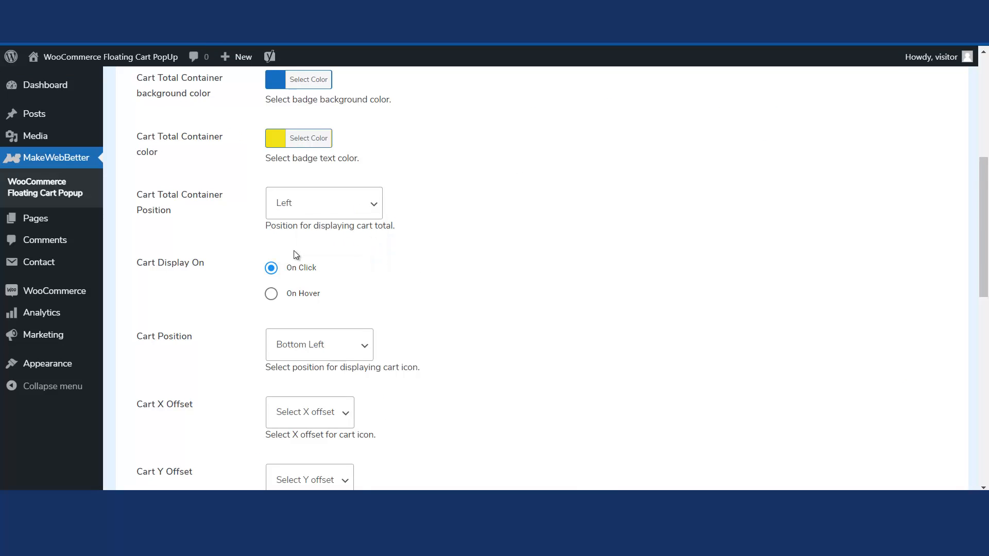
pyautogui.scroll(-15, 294, 250)
pyautogui.click(309, 401)
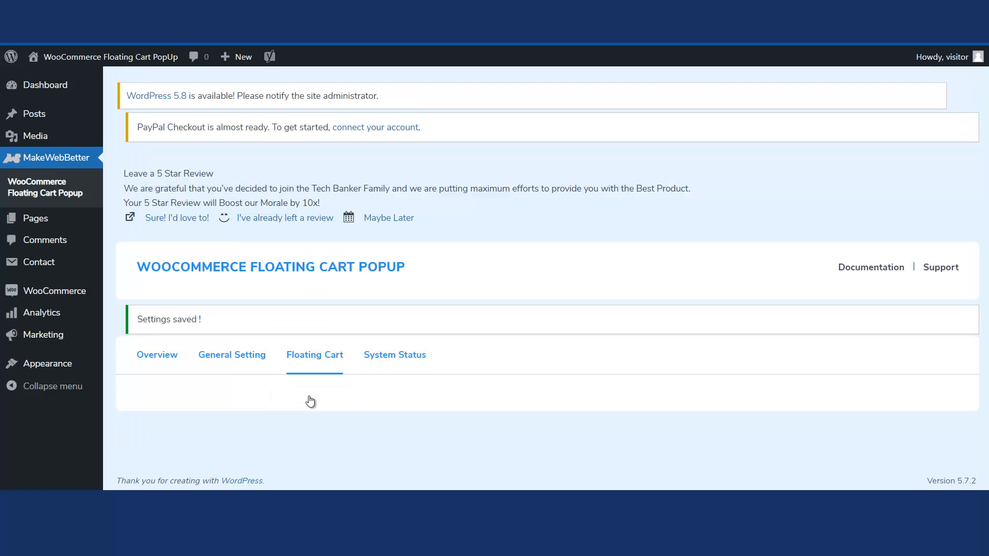
# Step: Check the position and colors of the cart total badge on the shop page
pyautogui.scroll(-3, 298, 377)
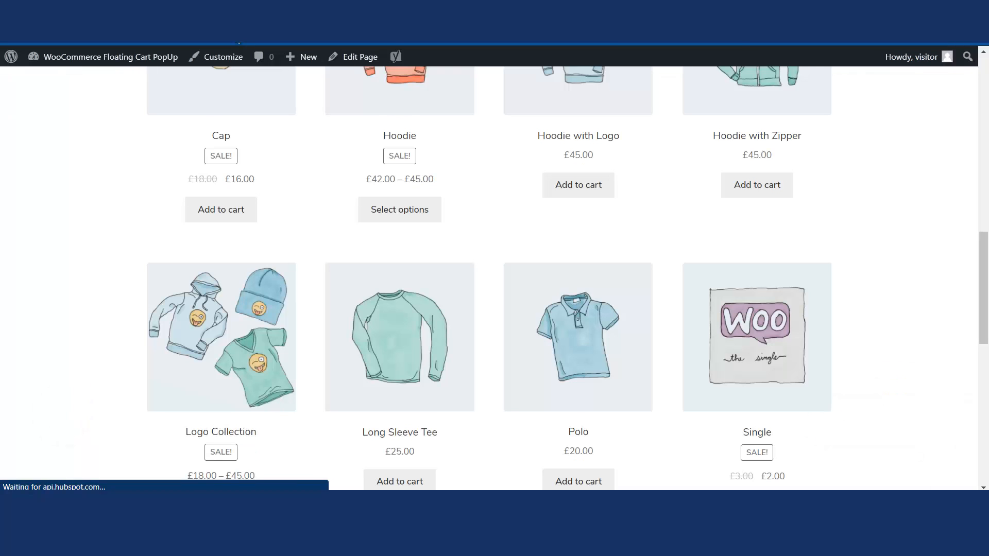
pyautogui.scroll(-1, 229, 191)
pyautogui.scroll(-2, 229, 190)
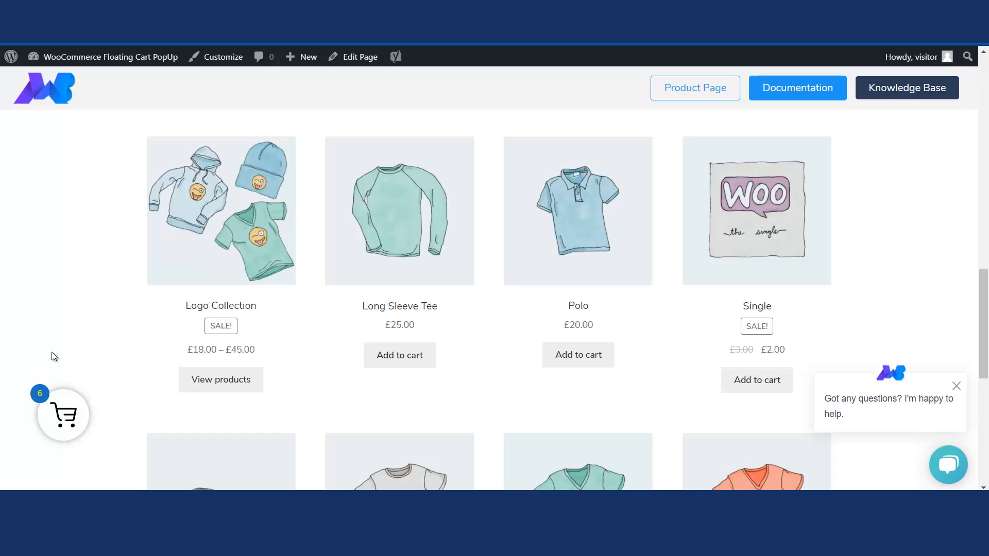
# Step: Back in the floating cart settings, set Cart Display On to On Hover and save the cart settings
pyautogui.click(612, 23)
pyautogui.scroll(-2, 471, 244)
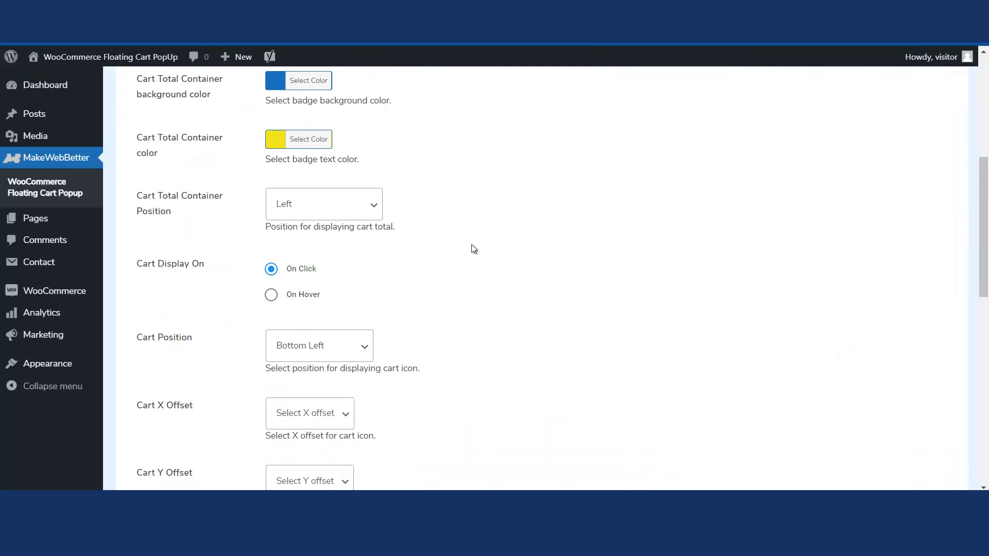
pyautogui.scroll(-2, 472, 245)
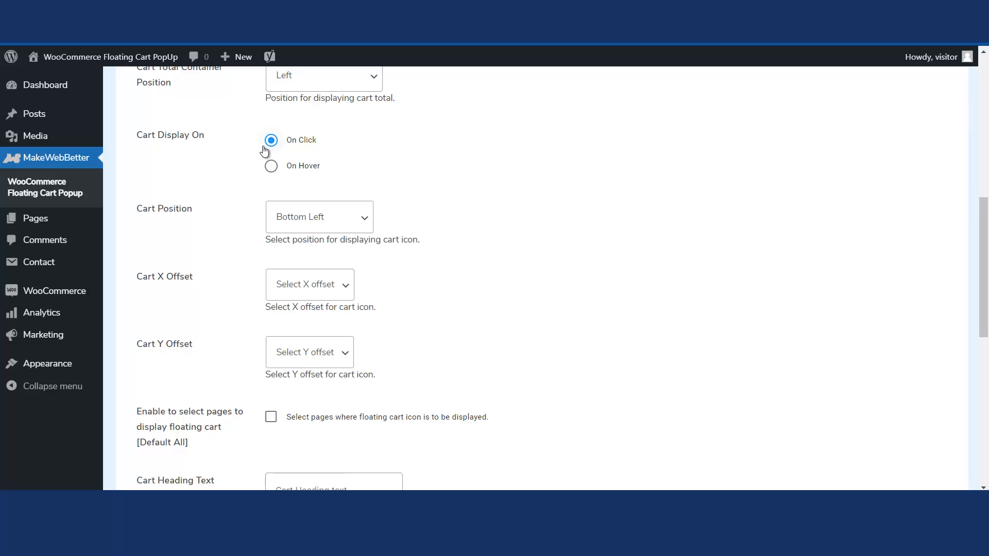
pyautogui.click(271, 166)
pyautogui.scroll(-10, 270, 165)
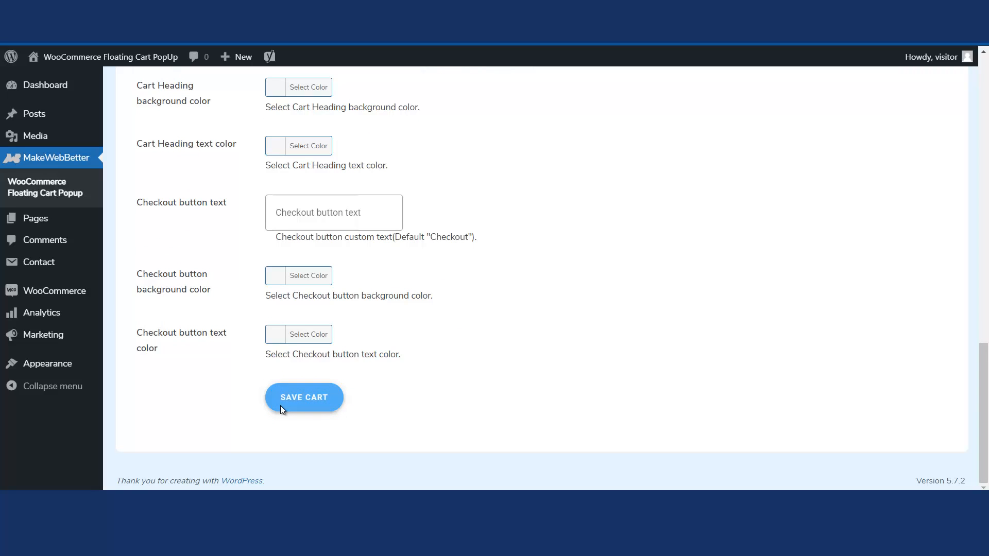
pyautogui.click(282, 406)
# Step: Test on the shop page how the shopping cart popup opens from the floating cart icon with the hover option
pyautogui.scroll(-1, 281, 411)
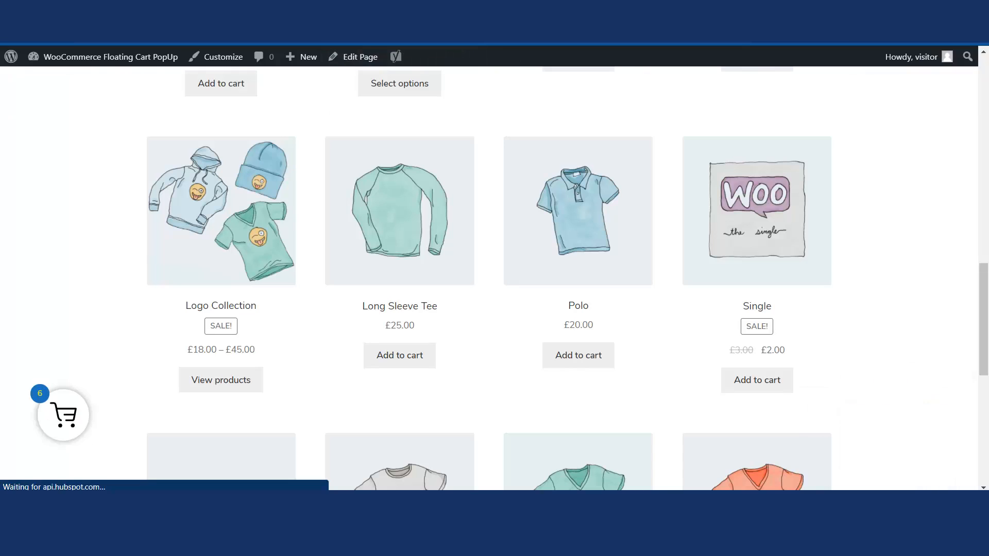
pyautogui.scroll(-3, 338, 326)
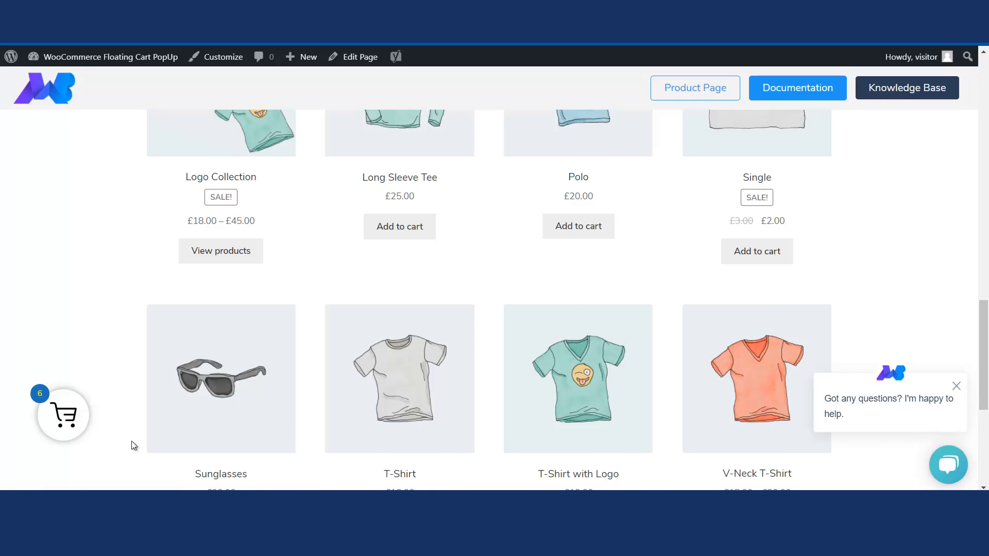
pyautogui.click(68, 418)
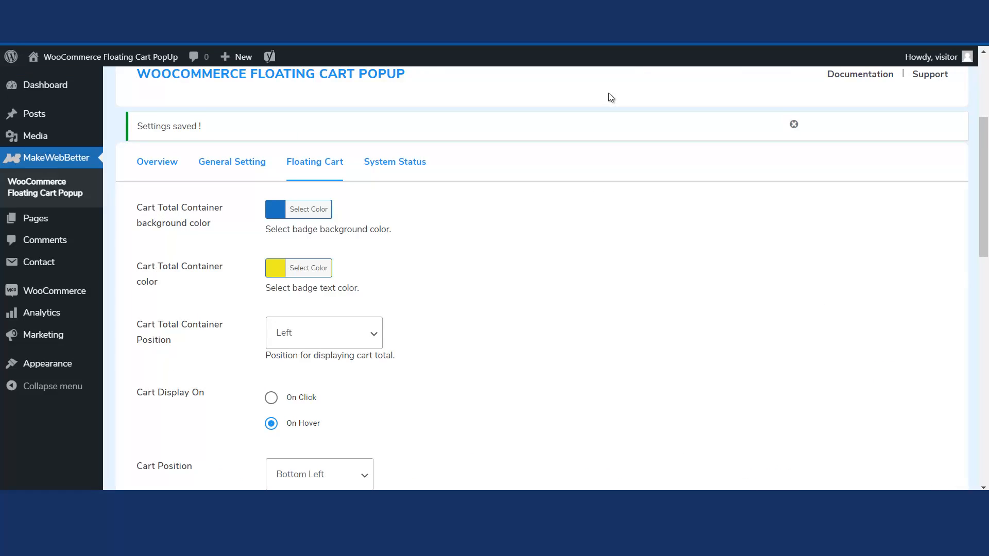
pyautogui.scroll(-6, 569, 306)
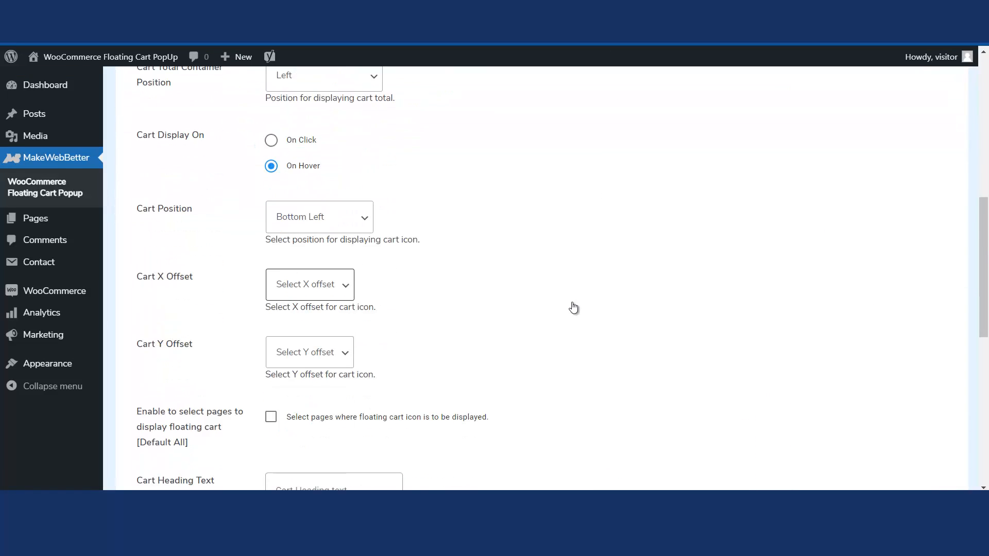
pyautogui.scroll(1, 569, 306)
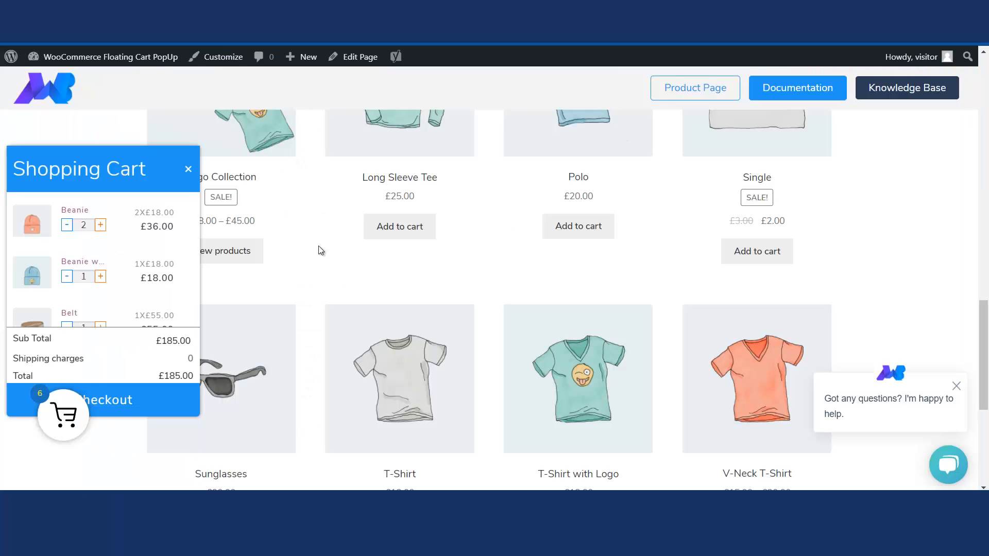
pyautogui.click(62, 422)
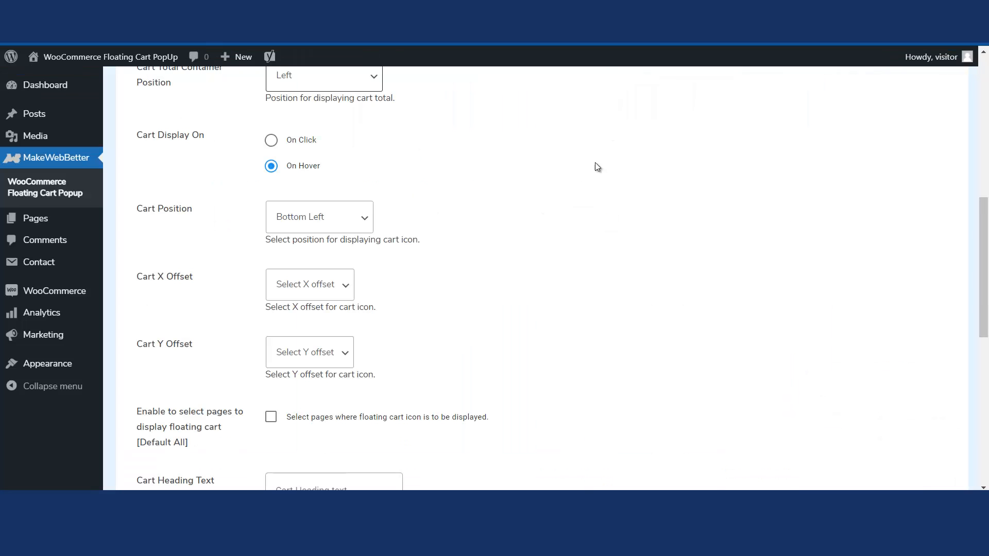
# Step: Set the Cart Position to Top Right and save the floating cart settings
pyautogui.click(349, 220)
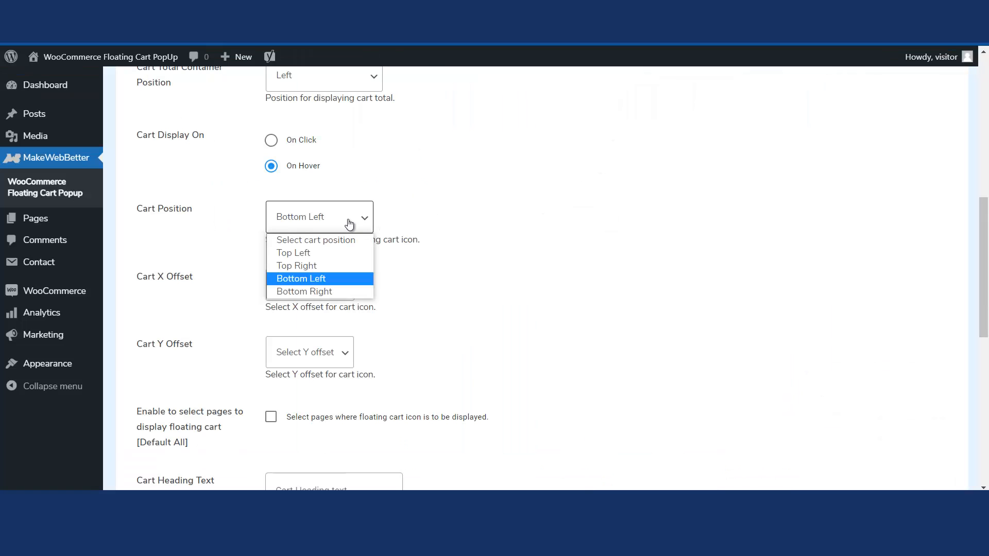
pyautogui.click(306, 266)
pyautogui.scroll(-7, 306, 266)
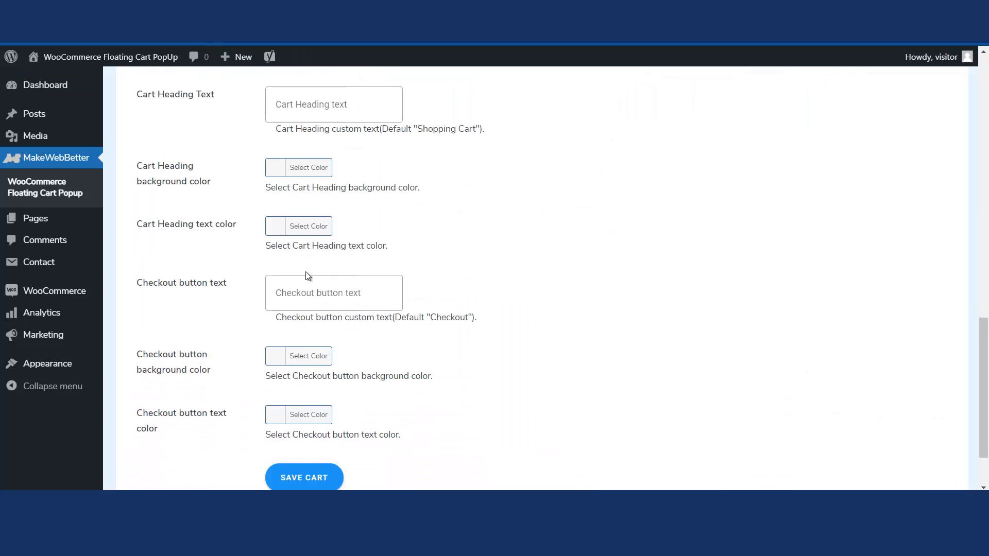
pyautogui.click(289, 484)
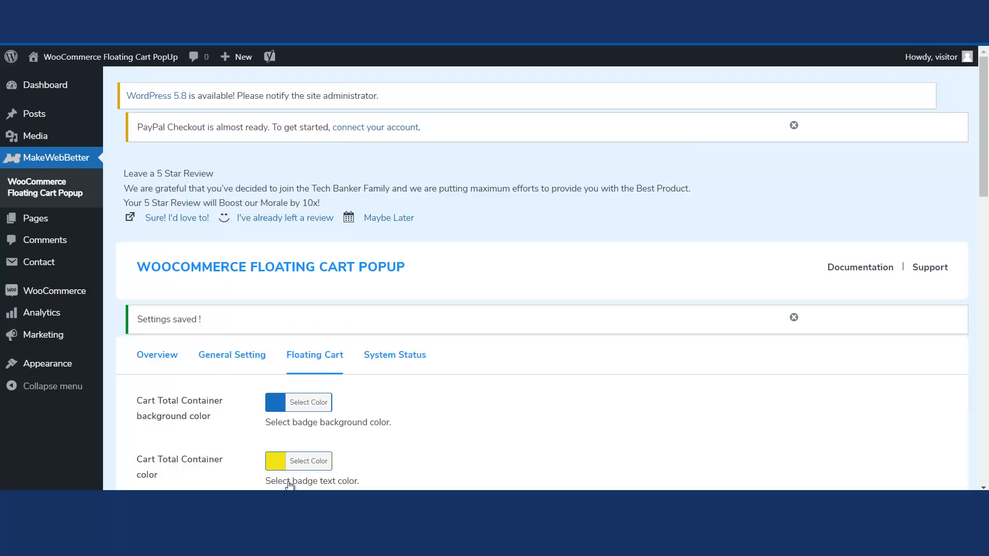
# Step: Check the cart icon's placement on the shop page and try the floating cart icon there
pyautogui.scroll(-4, 286, 464)
pyautogui.click(271, 423)
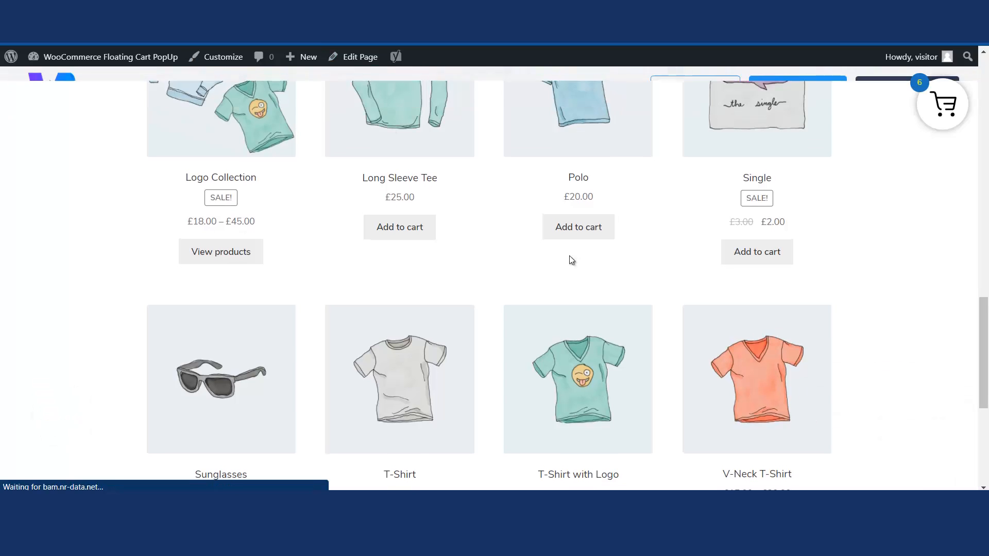
pyautogui.click(919, 114)
pyautogui.scroll(1, 910, 149)
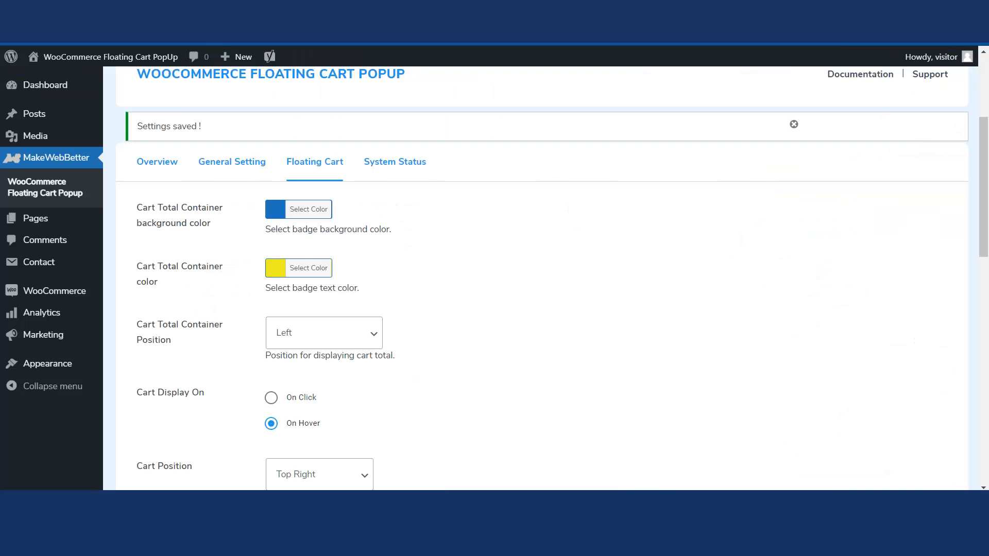
# Step: In the floating cart settings, set the Cart Y Offset to -10 pixels and the Cart X Offset to 20 pixels
pyautogui.scroll(-7, 469, 355)
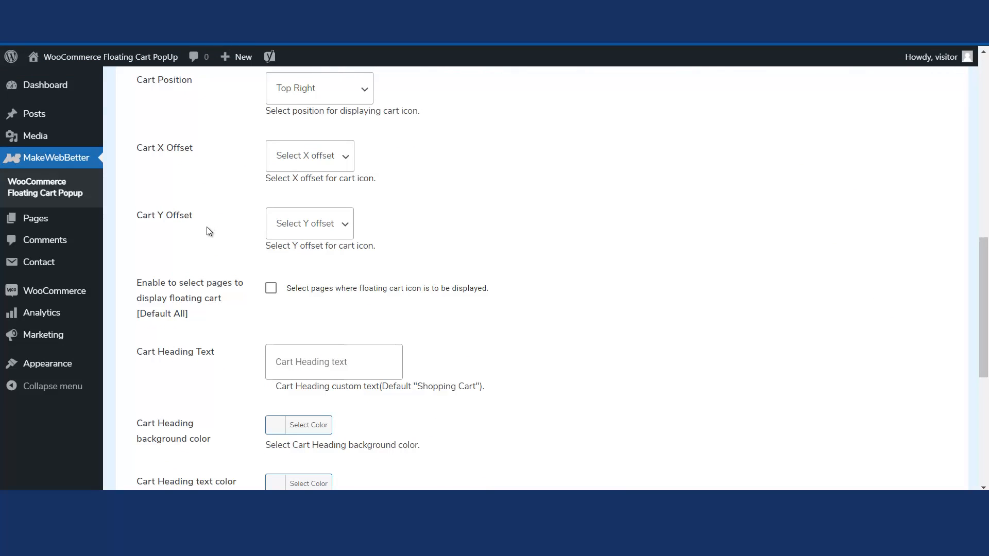
pyautogui.click(301, 225)
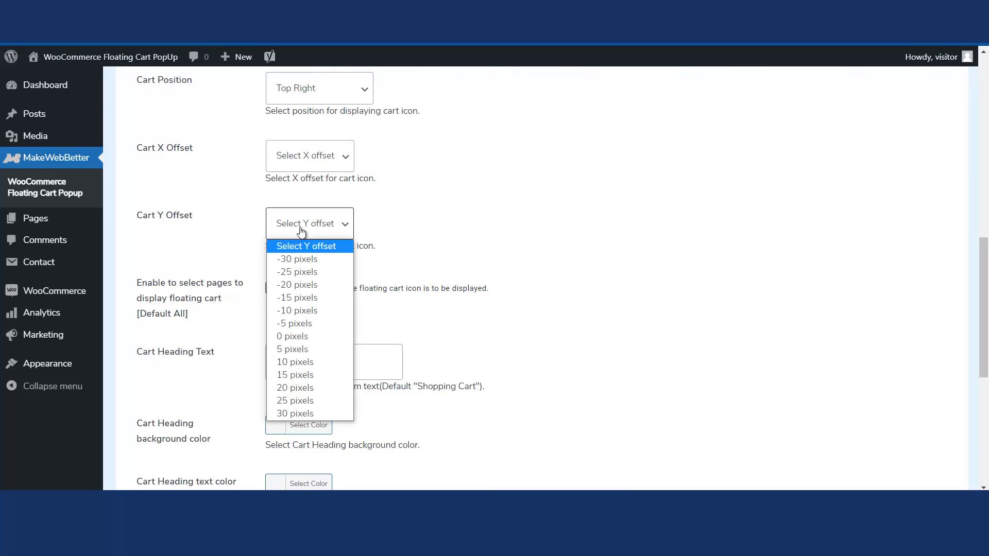
pyautogui.click(296, 311)
pyautogui.click(295, 158)
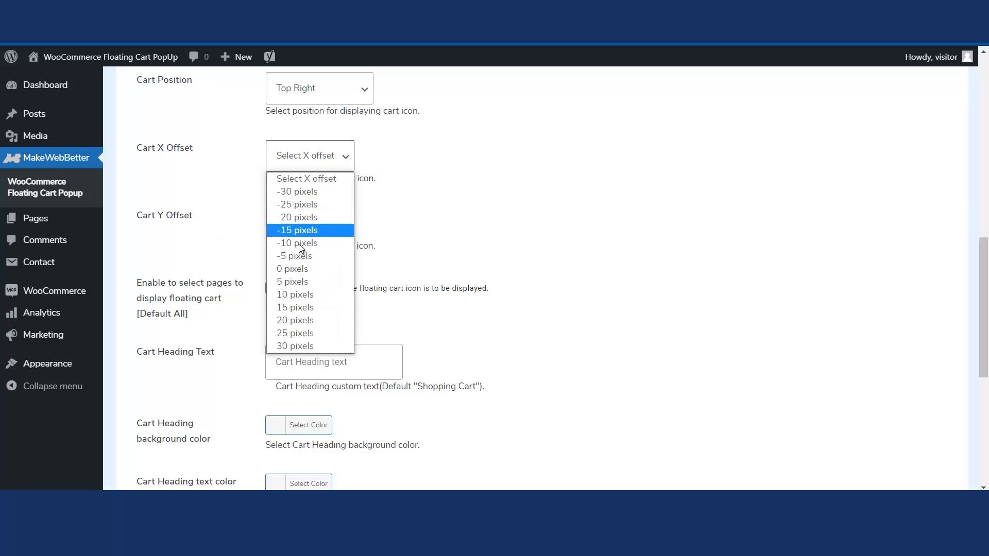
pyautogui.click(299, 320)
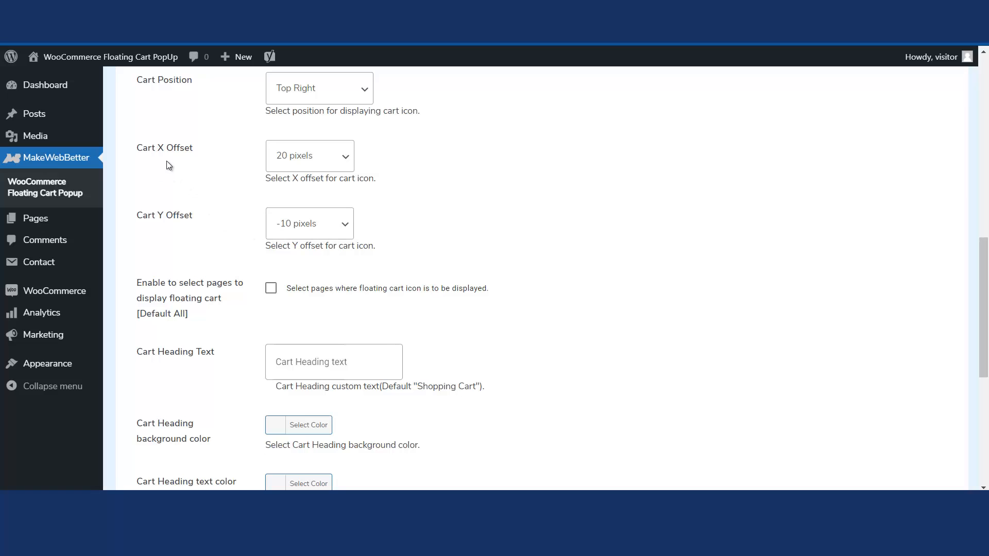
# Step: Enable page selection for the floating cart and add Checkout and My account as pages displaying the cart icon
pyautogui.scroll(-3, 206, 260)
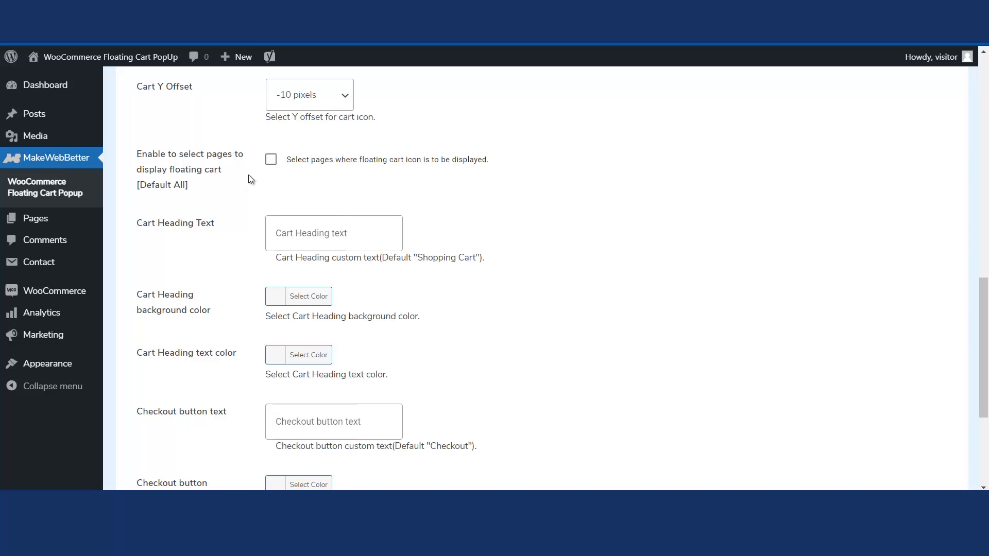
pyautogui.click(272, 160)
pyautogui.click(287, 226)
pyautogui.click(287, 226)
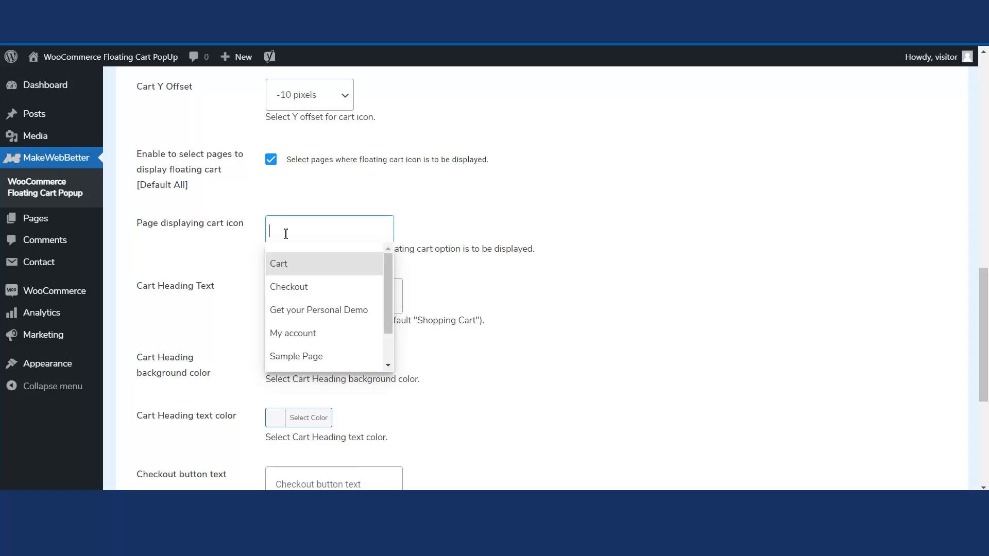
pyautogui.click(285, 285)
pyautogui.click(337, 232)
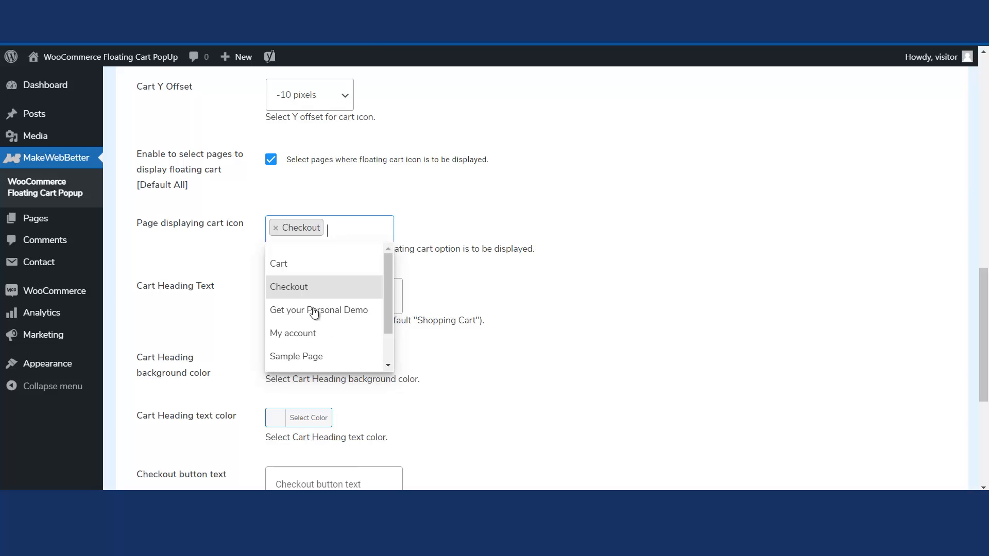
pyautogui.click(290, 334)
# Step: Add Get your Personal Demo and Shop to the pages displaying the cart icon
pyautogui.click(379, 230)
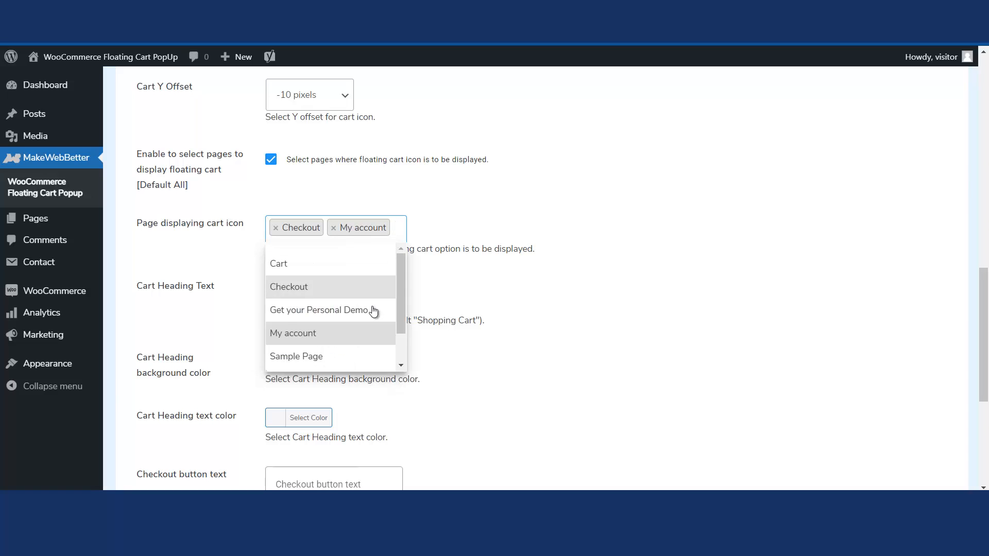
pyautogui.click(277, 311)
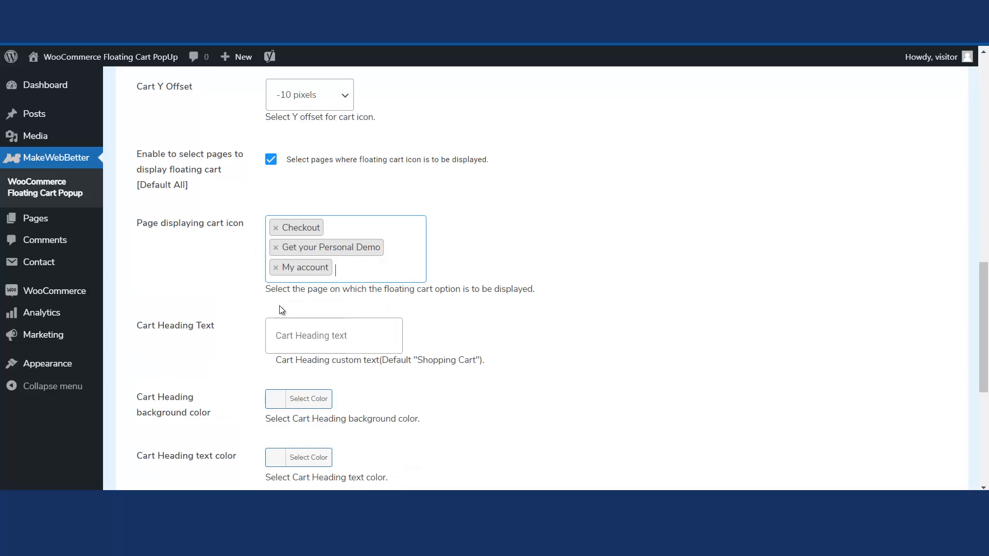
pyautogui.click(337, 272)
pyautogui.scroll(-1, 276, 376)
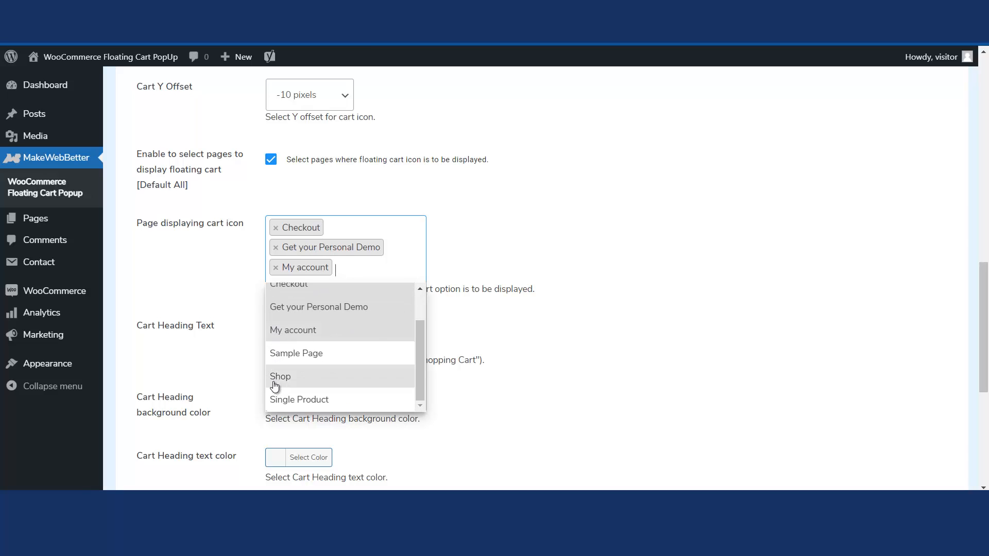
pyautogui.click(285, 376)
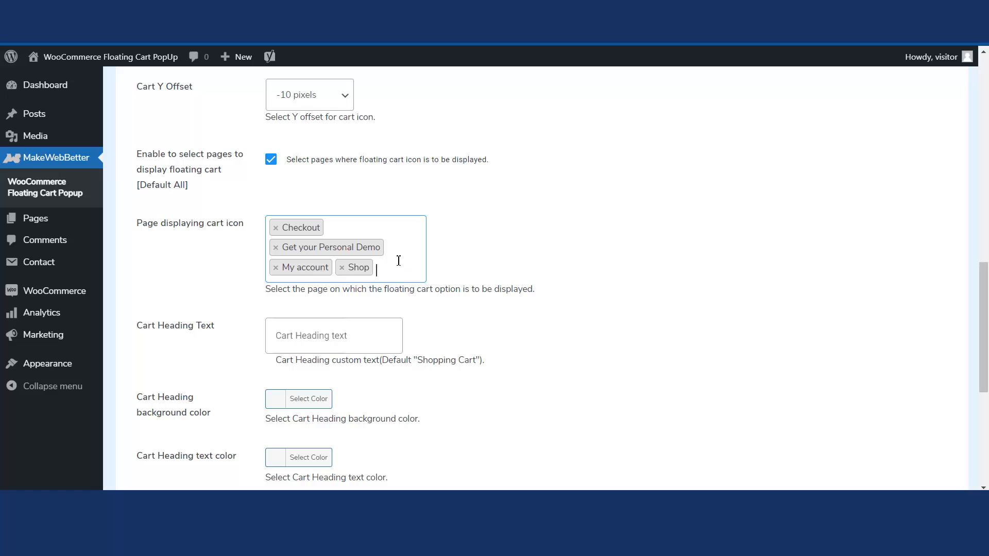
# Step: Set the Cart Heading Text to "This is your shopping cart"
pyautogui.scroll(-3, 399, 260)
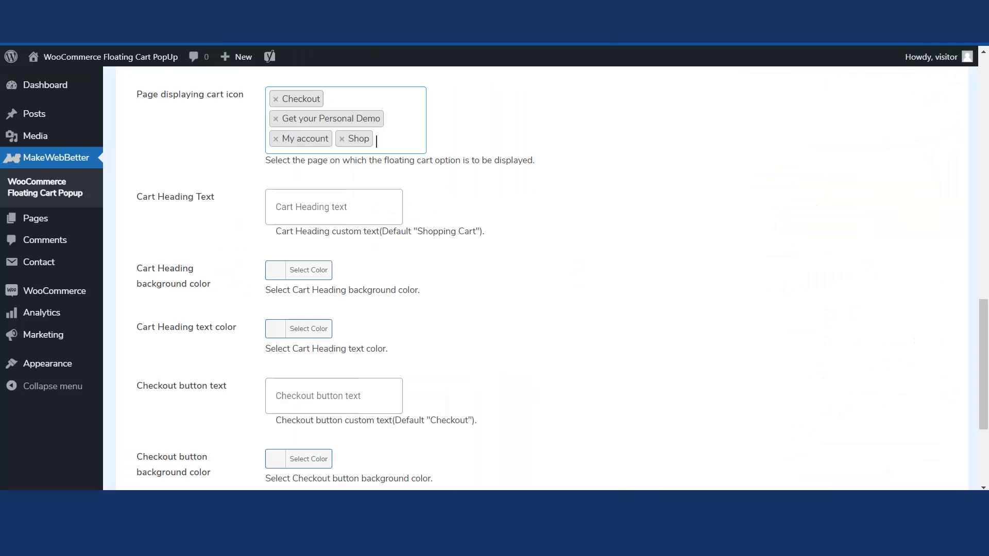
pyautogui.click(309, 203)
pyautogui.click(304, 206)
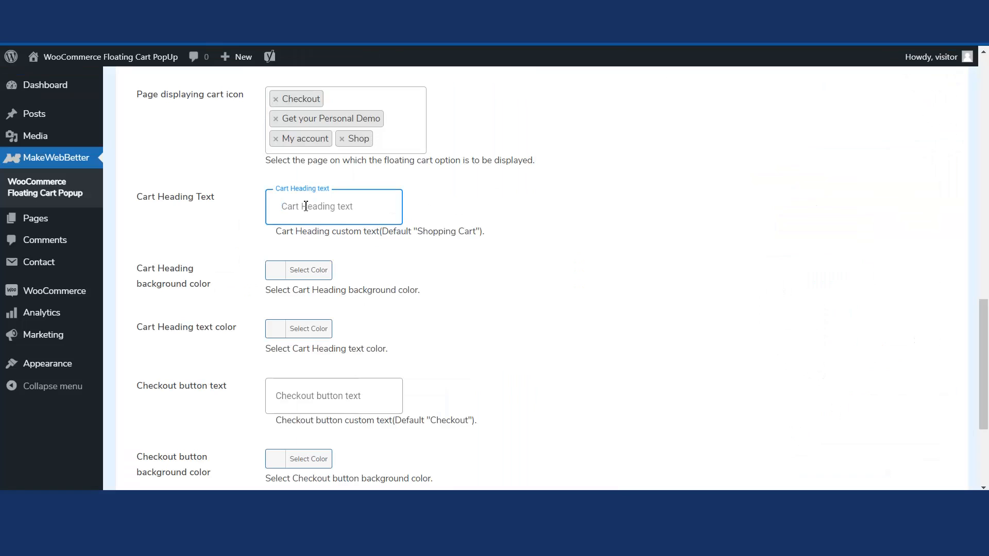
pyautogui.write('This is yout shoppping')
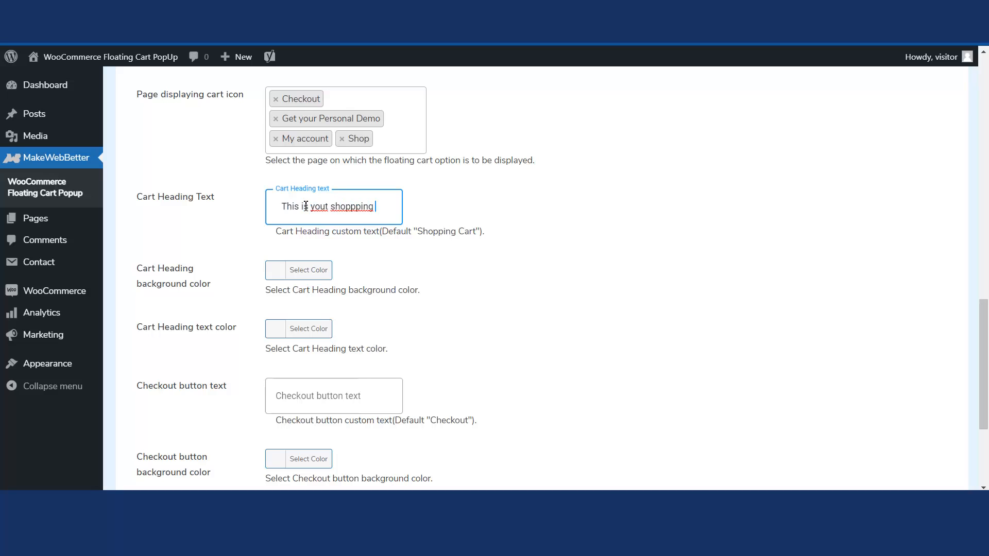
pyautogui.press('BackSpace')
pyautogui.press('BackSpace')
pyautogui.press('BackSpace')
pyautogui.press('BackSpace')
pyautogui.press('BackSpace')
pyautogui.write('ing cart')
pyautogui.click(327, 206)
pyautogui.press('BackSpace')
pyautogui.write('r')
# Step: Save the cart settings and open the floating cart on the shop page to check its heading
pyautogui.scroll(-4, 320, 375)
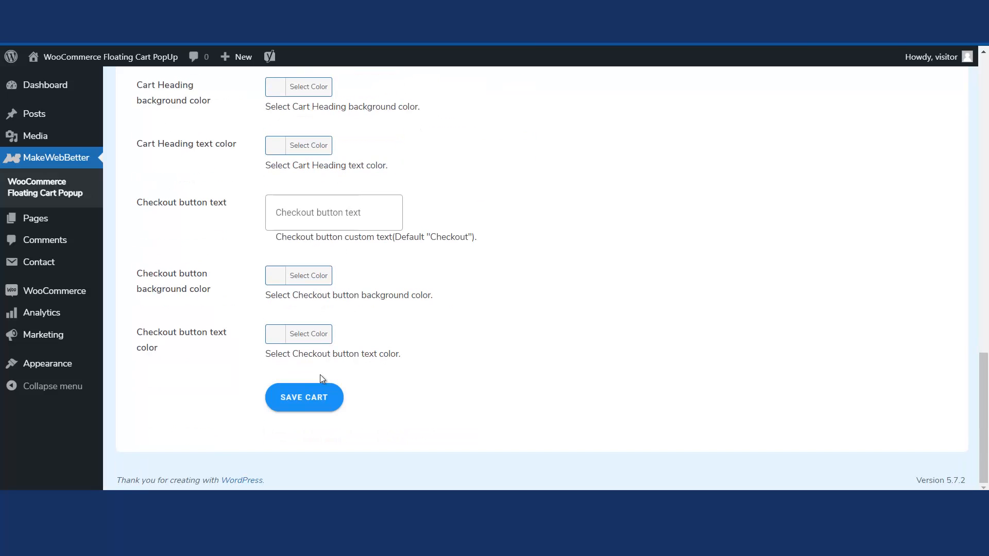
pyautogui.click(305, 410)
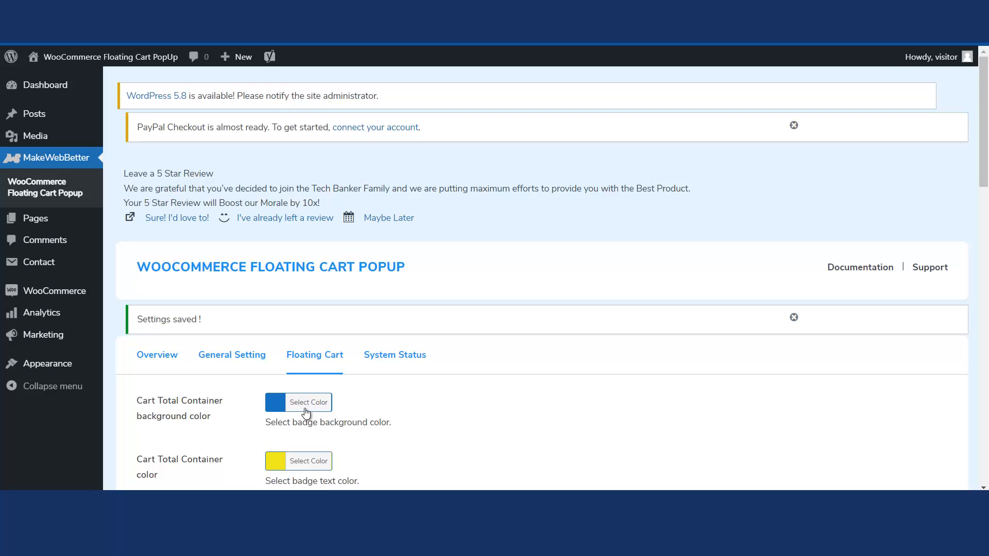
pyautogui.scroll(-3, 303, 380)
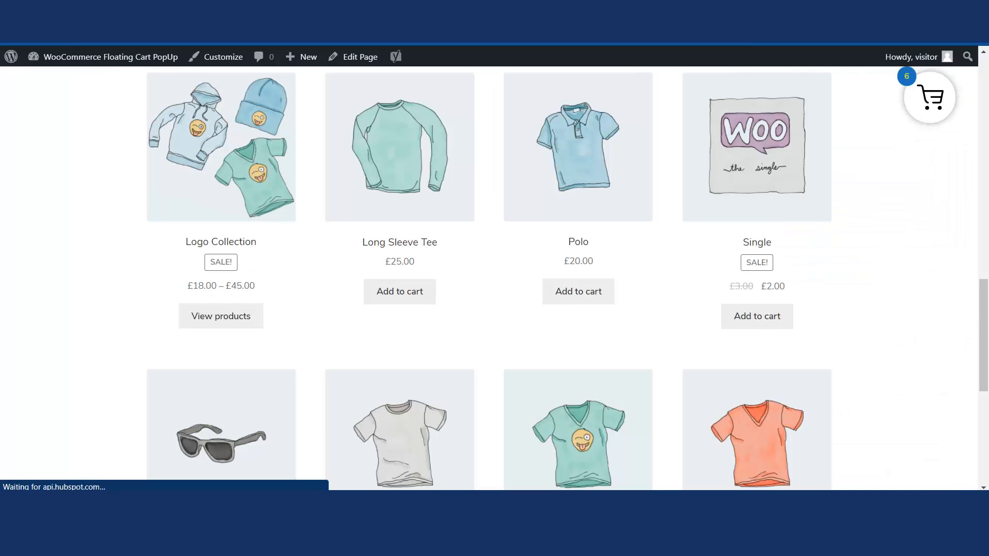
pyautogui.click(938, 122)
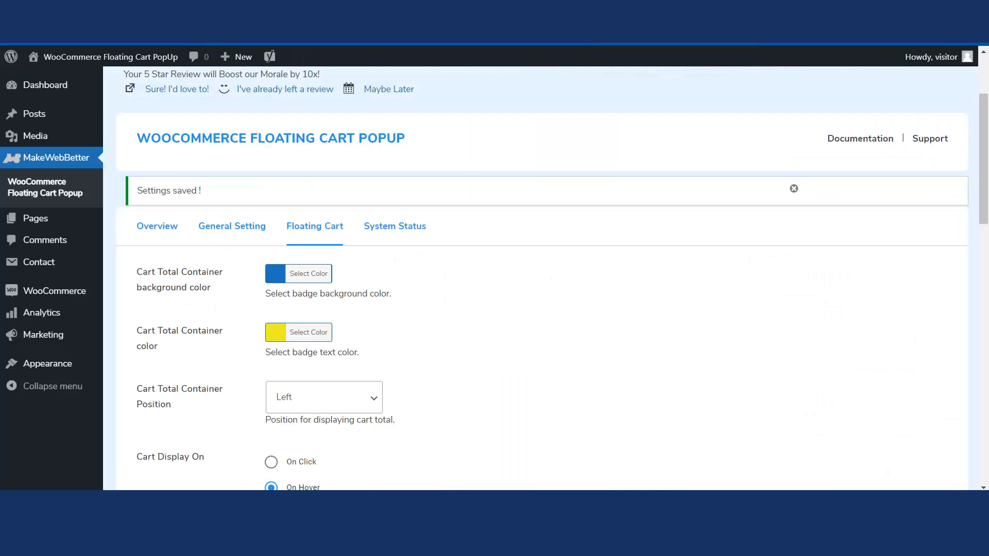
# Step: In the floating cart settings, set the Cart Heading text color to green #81d742
pyautogui.scroll(-12, 556, 309)
pyautogui.scroll(-3, 556, 309)
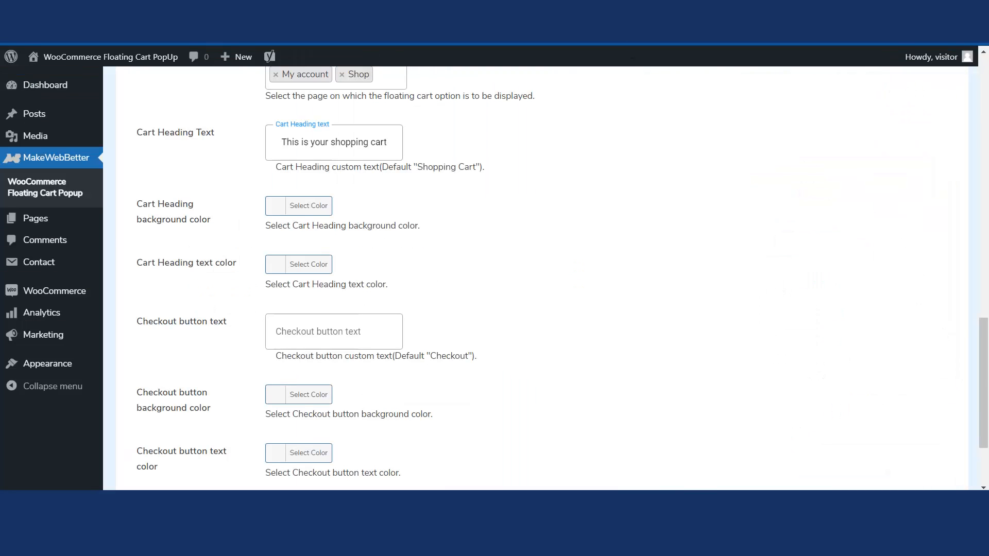
pyautogui.click(311, 254)
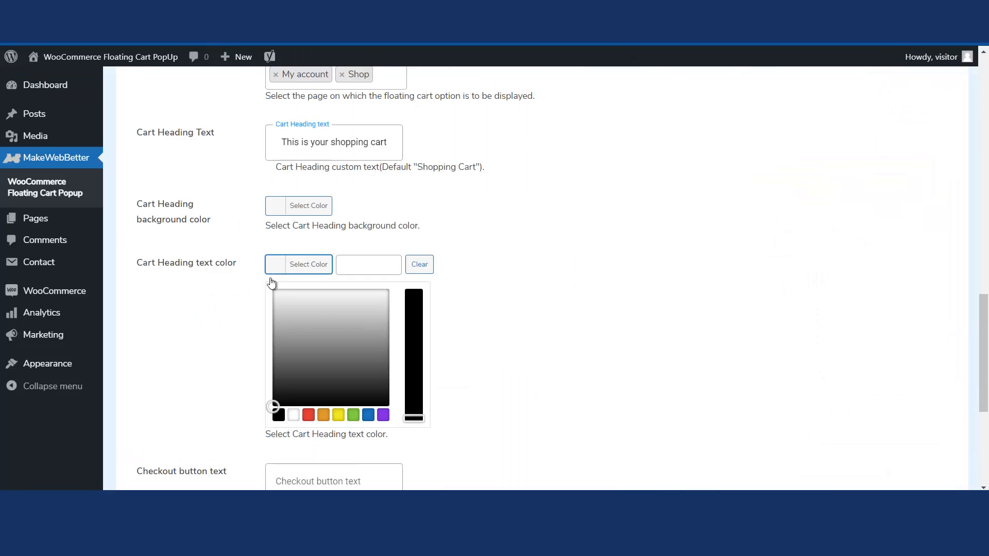
pyautogui.click(356, 416)
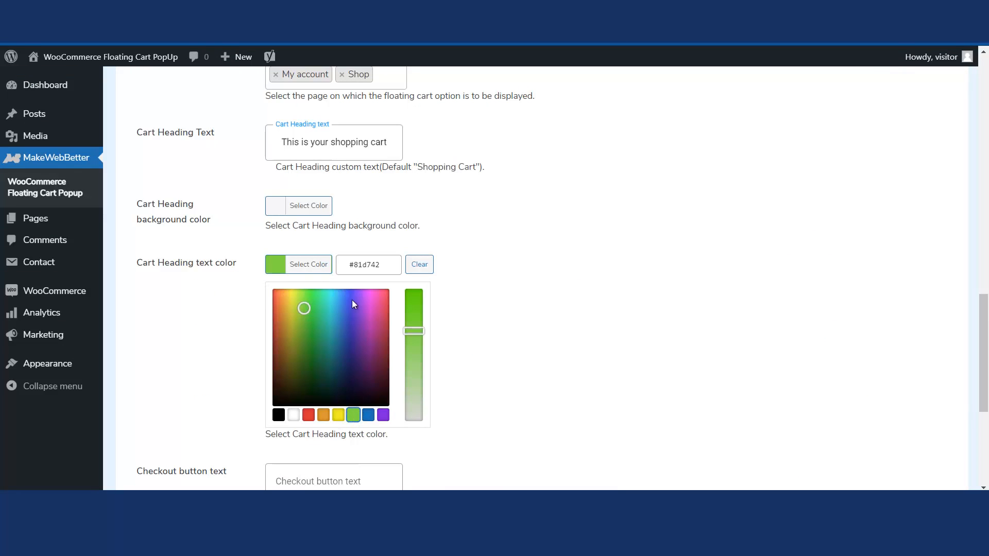
# Step: Set the Cart Heading background color to green #81d742 and save the cart settings
pyautogui.click(316, 208)
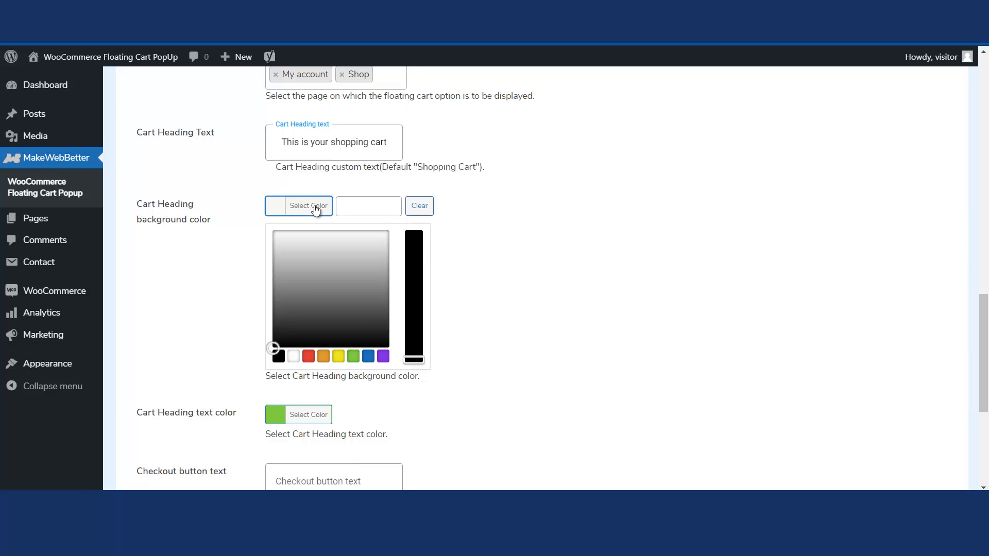
pyautogui.click(352, 356)
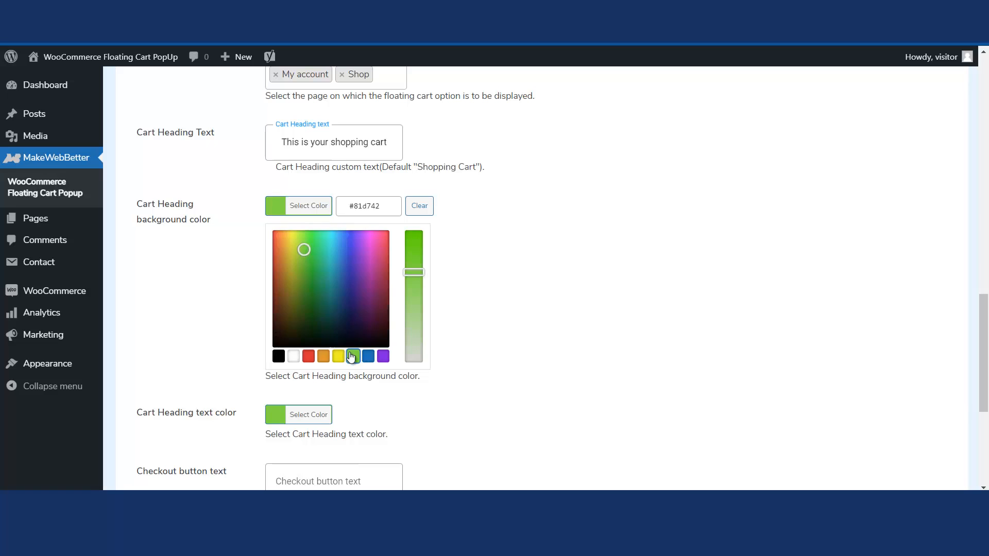
pyautogui.scroll(-6, 351, 355)
pyautogui.click(303, 402)
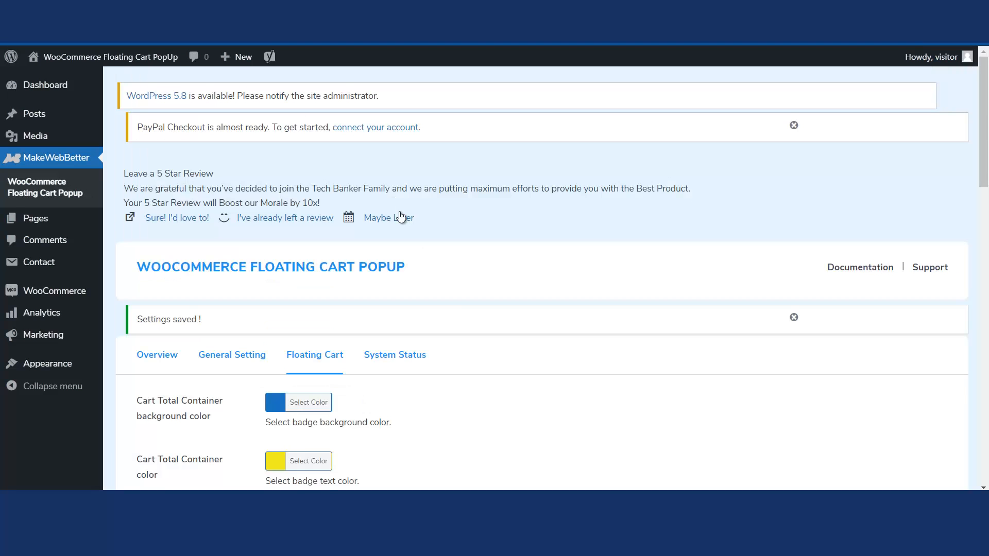
# Step: Change the Cart Heading text color to white
pyautogui.scroll(-2, 401, 221)
pyautogui.scroll(-2, 400, 221)
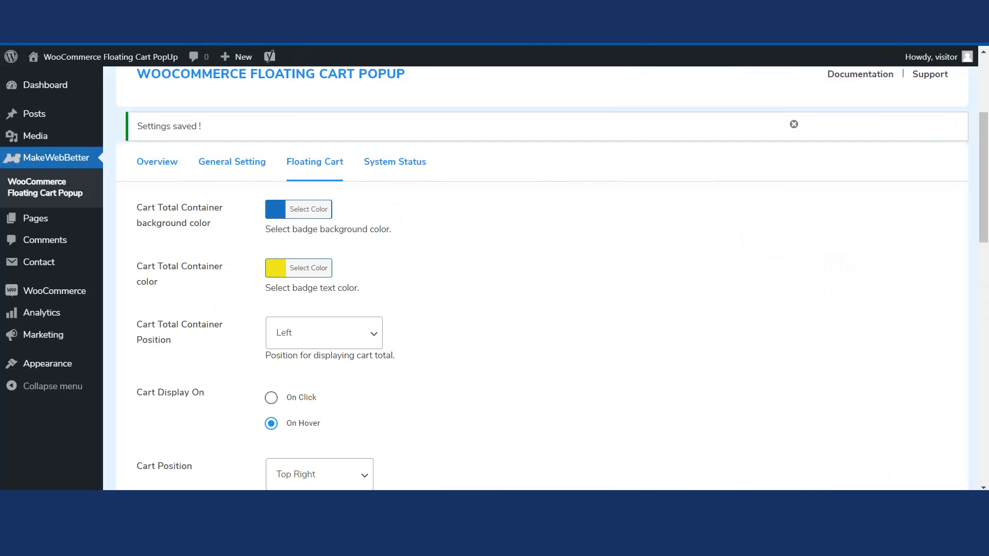
pyautogui.scroll(-5, 578, 223)
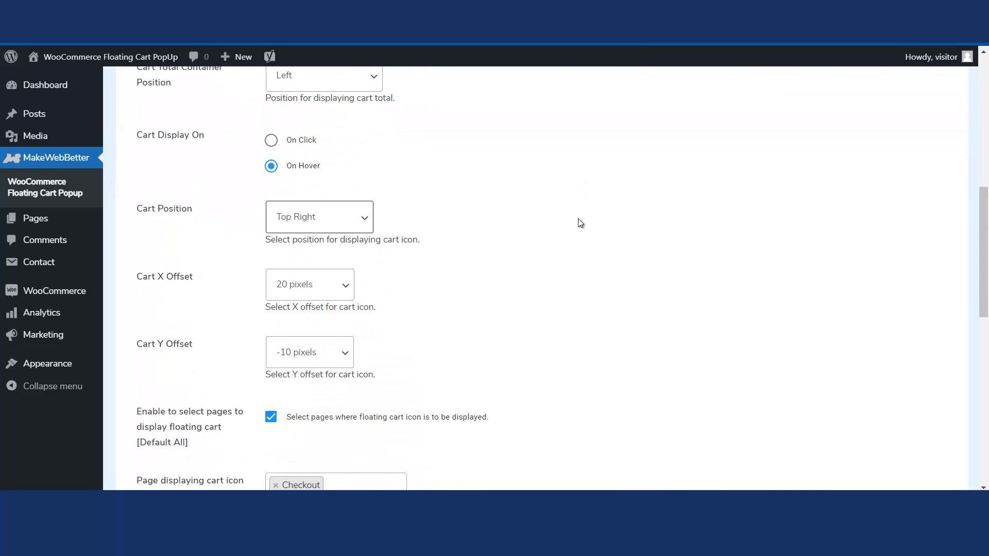
pyautogui.scroll(-10, 580, 223)
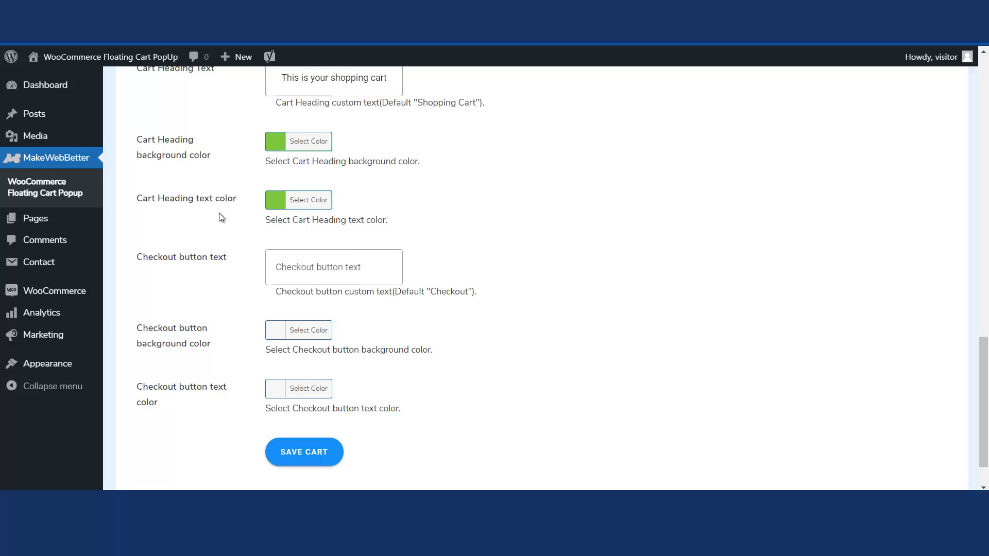
pyautogui.scroll(3, 231, 206)
pyautogui.click(315, 212)
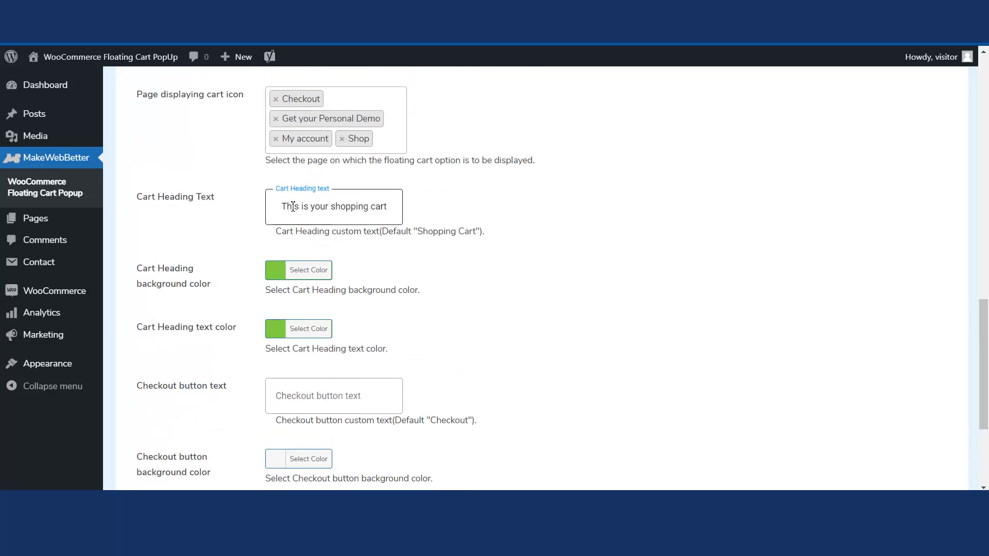
pyautogui.moveTo(315, 213); pyautogui.dragTo(384, 215)
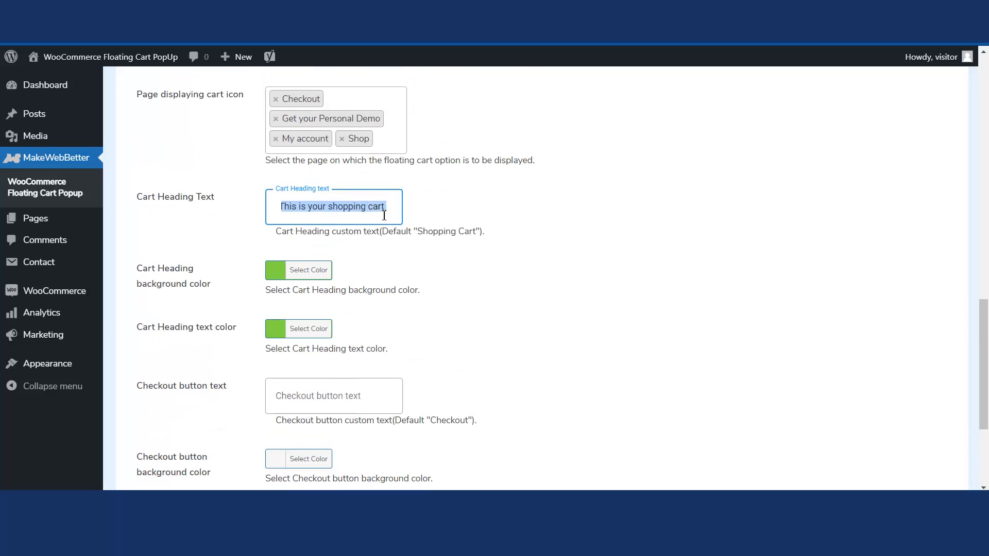
pyautogui.click(275, 330)
pyautogui.scroll(-1, 351, 424)
pyautogui.click(294, 415)
# Step: Save the cart settings and open the floating cart on the shop page to check the heading colors
pyautogui.scroll(-5, 294, 415)
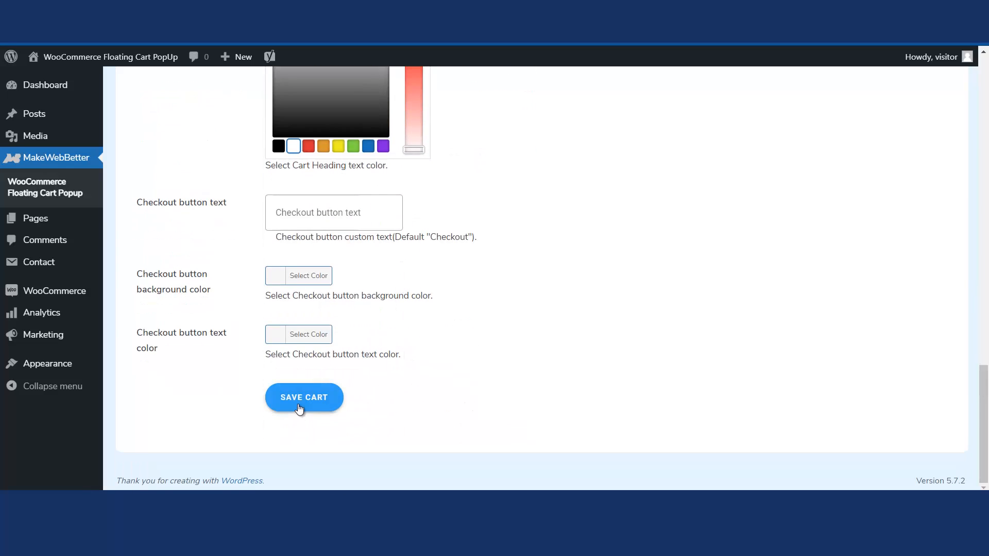
pyautogui.click(299, 407)
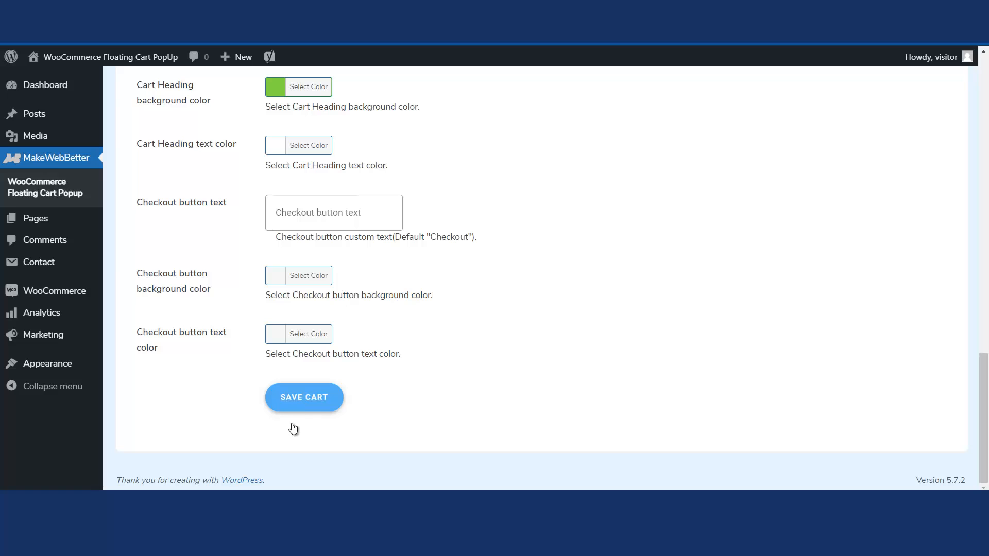
pyautogui.scroll(-4, 338, 332)
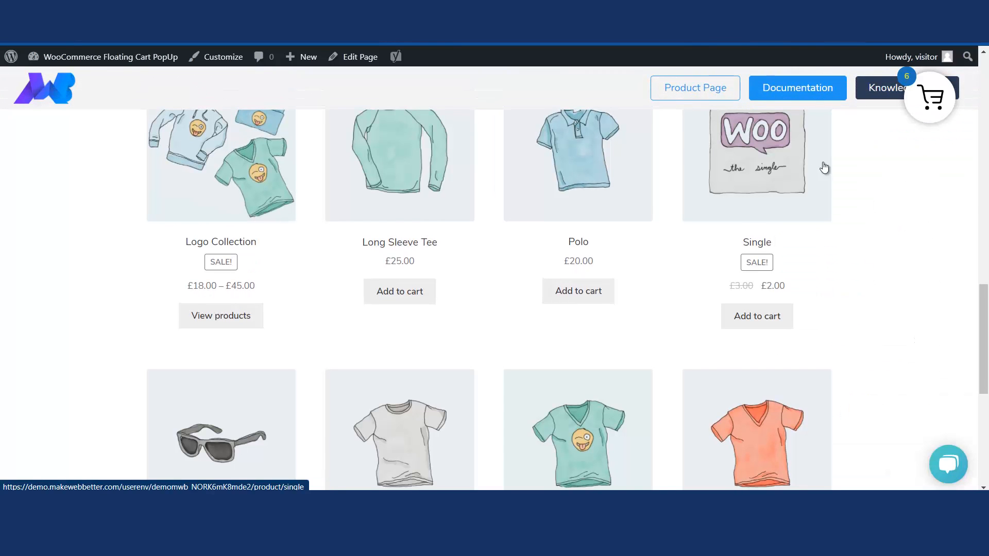
pyautogui.click(931, 108)
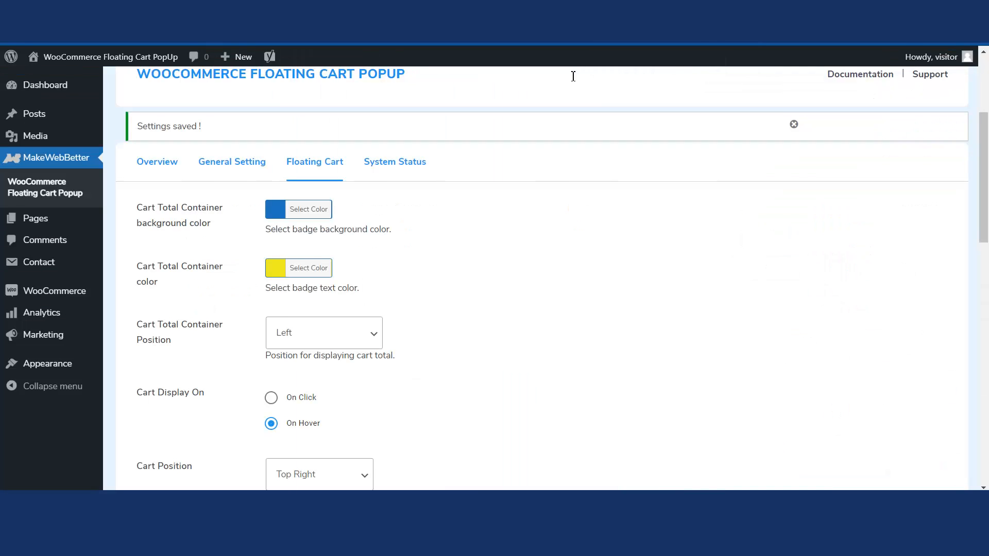
# Step: In the floating cart settings, set the Checkout button text to "Proceed To Checkout"
pyautogui.scroll(-12, 493, 324)
pyautogui.scroll(-3, 500, 327)
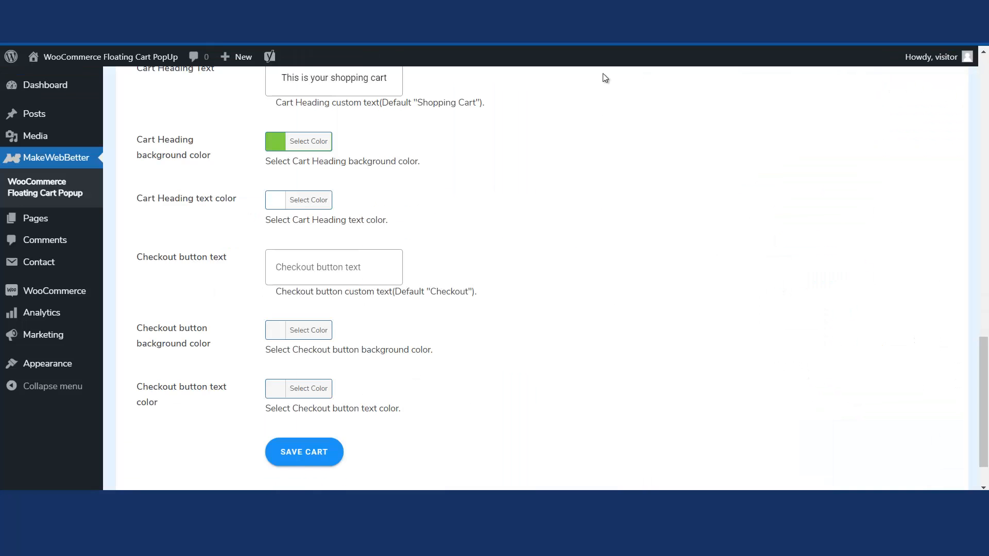
pyautogui.scroll(-1, 557, 364)
pyautogui.scroll(-1, 559, 364)
pyautogui.click(342, 213)
pyautogui.write('Proceed ')
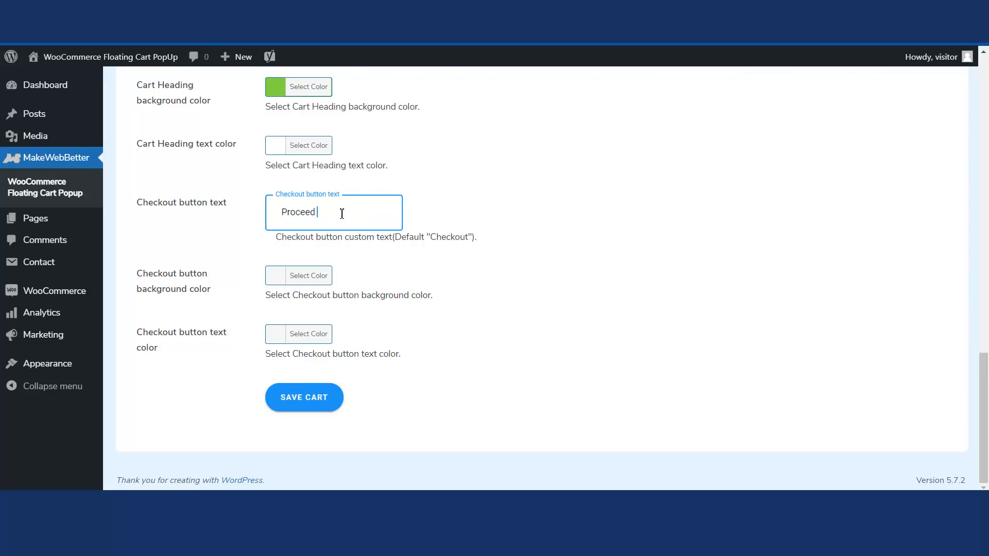
pyautogui.write('To Checkout')
# Step: Set the Checkout button background color to purple #8224e3
pyautogui.click(276, 280)
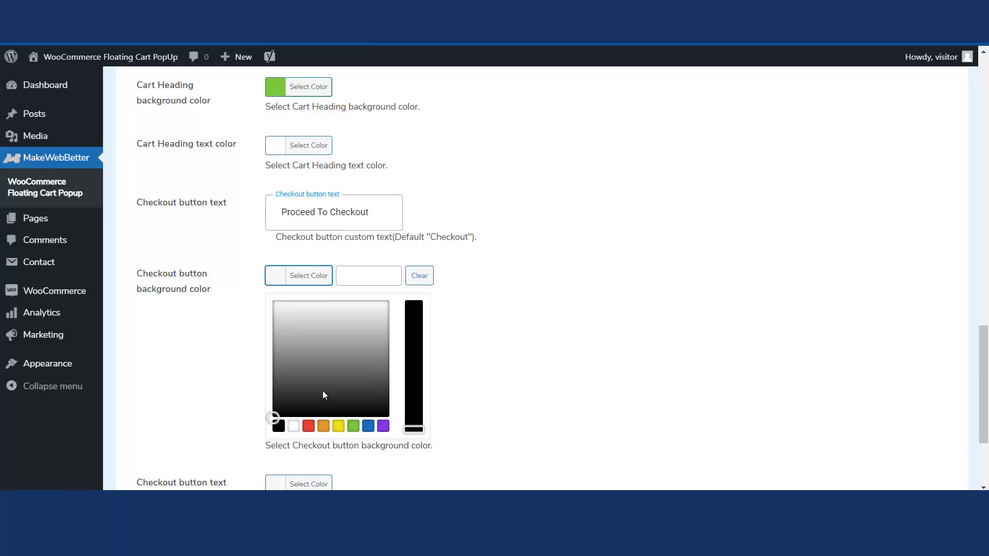
pyautogui.click(383, 426)
pyautogui.scroll(-1, 575, 377)
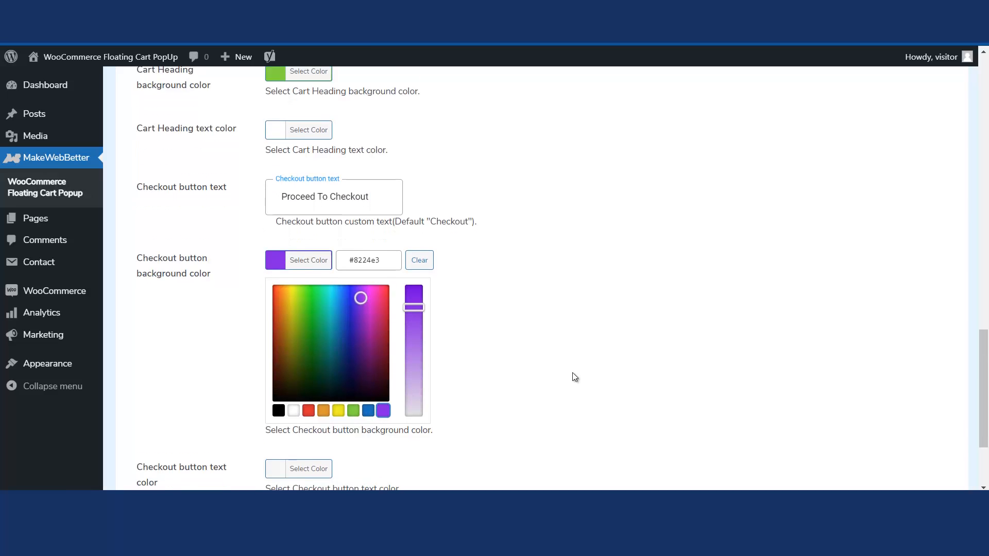
pyautogui.click(572, 371)
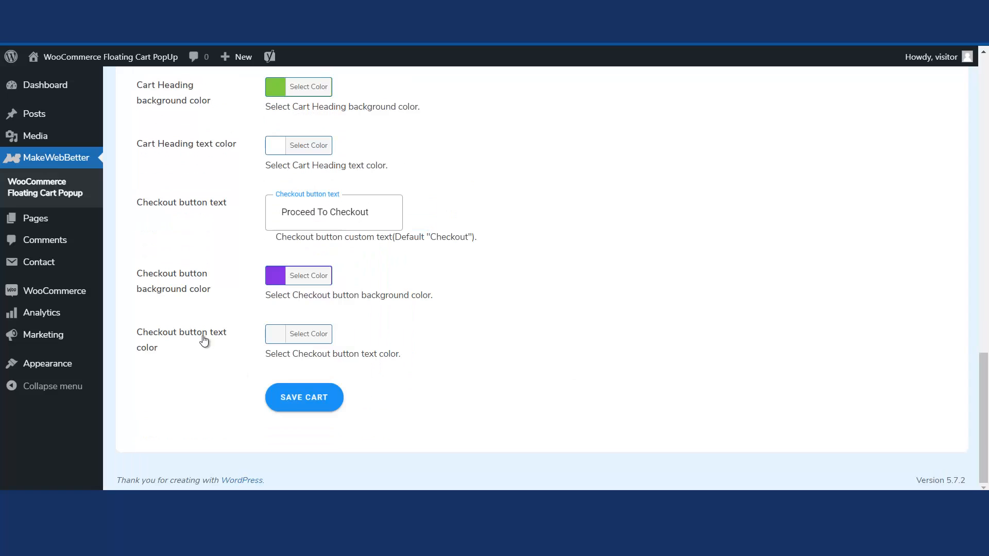
# Step: Set the Checkout button text color to white and save the cart settings
pyautogui.click(284, 336)
pyautogui.scroll(-3, 348, 423)
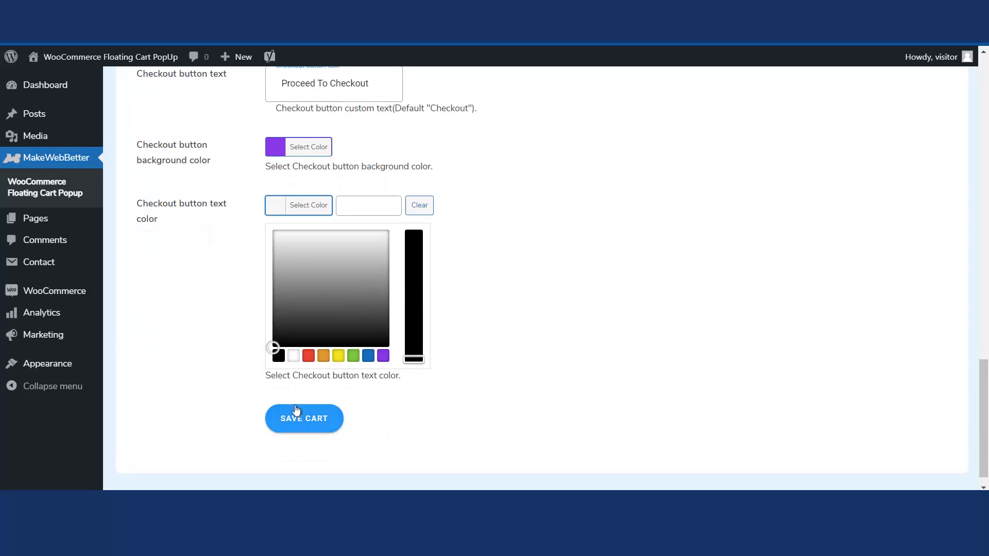
pyautogui.click(293, 358)
pyautogui.click(579, 357)
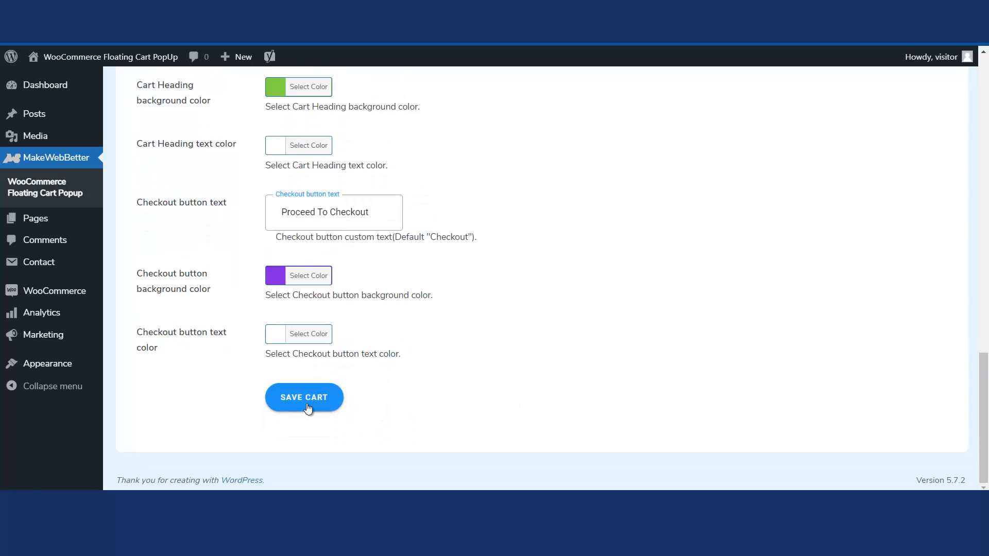
pyautogui.click(301, 397)
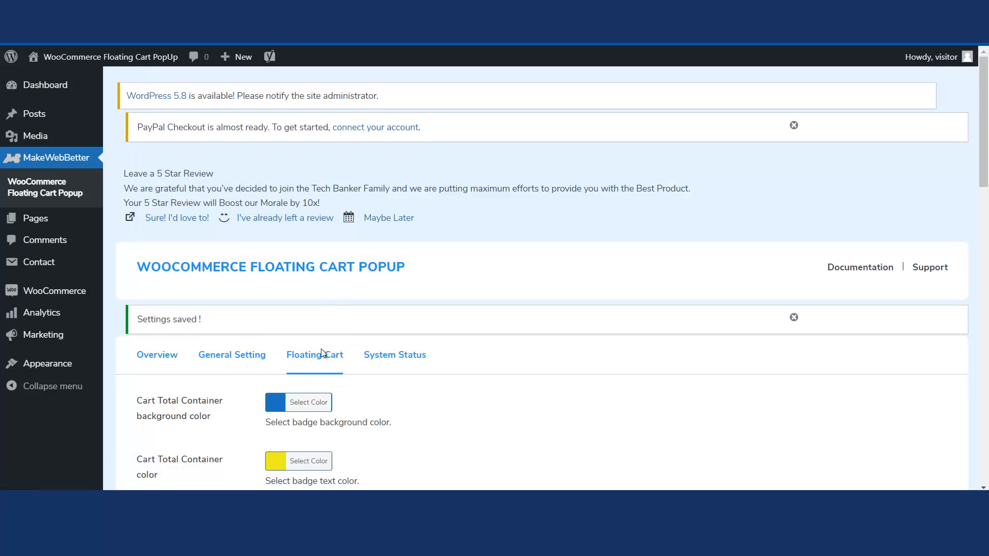
# Step: Open the floating cart on the shop page and check its heading and checkout button styling
pyautogui.scroll(-1, 334, 301)
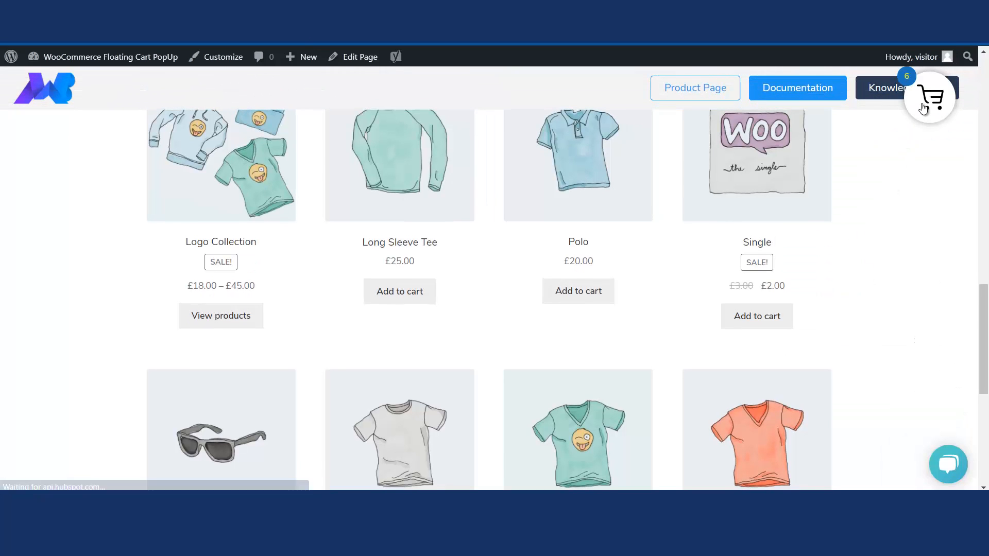
pyautogui.click(923, 108)
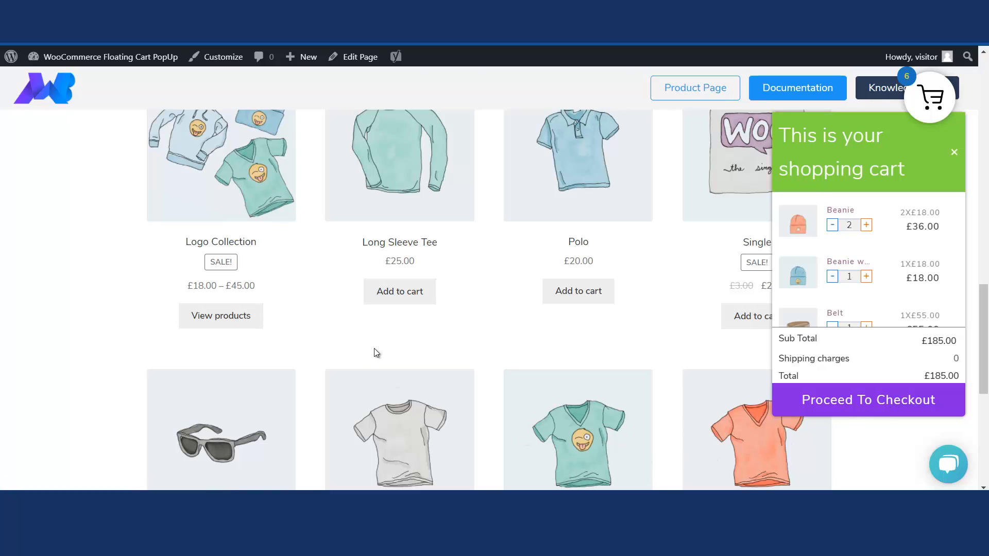
pyautogui.scroll(10, 373, 348)
pyautogui.scroll(4, 378, 349)
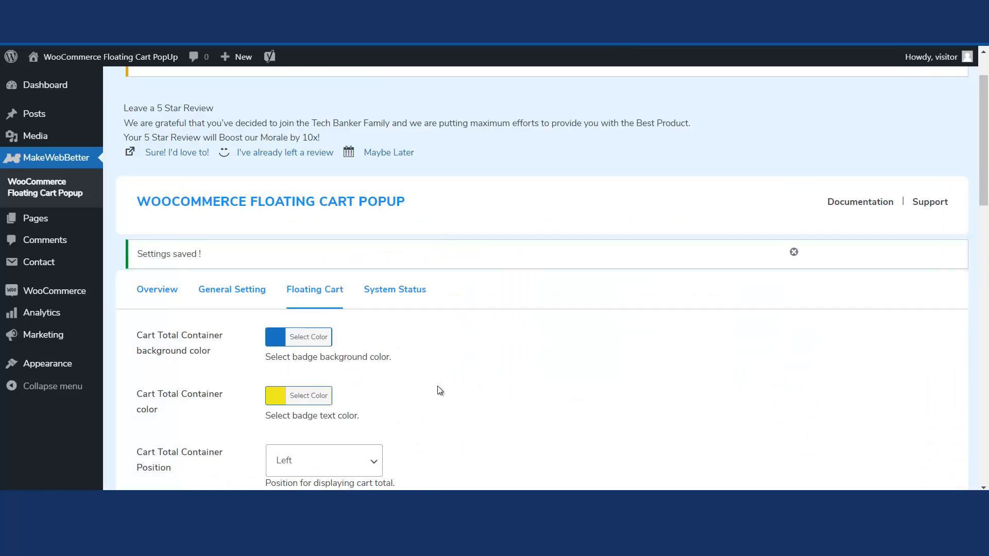
# Step: Review the floating cart settings, from the cart total container colors through position, offsets and page selection to the heading options
pyautogui.scroll(-5, 438, 387)
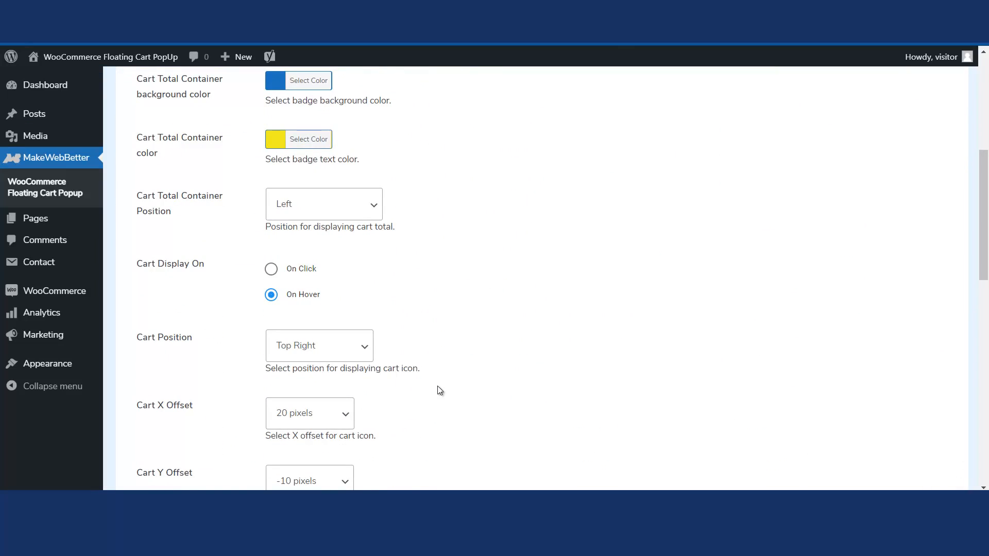
pyautogui.scroll(-4, 424, 382)
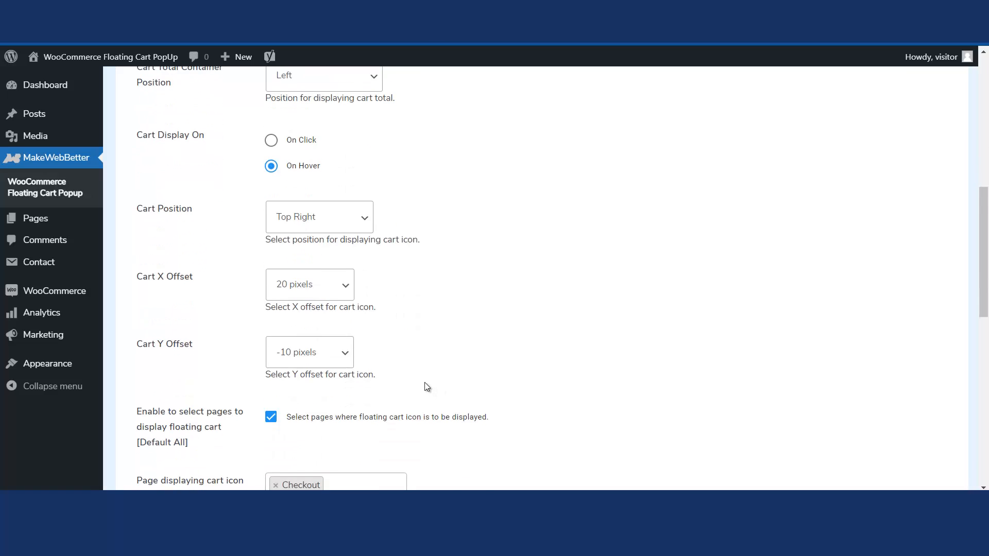
pyautogui.scroll(-3, 427, 385)
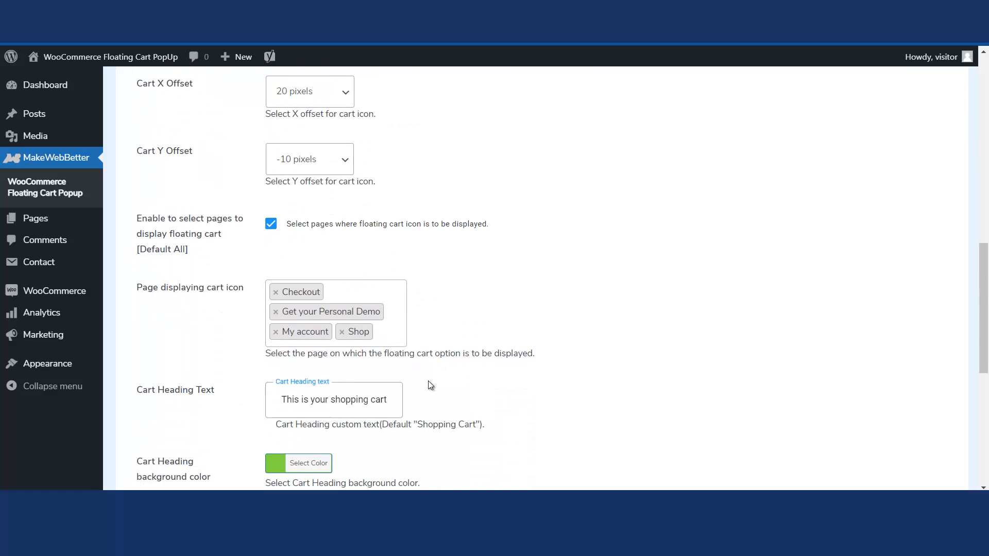
pyautogui.scroll(-4, 453, 363)
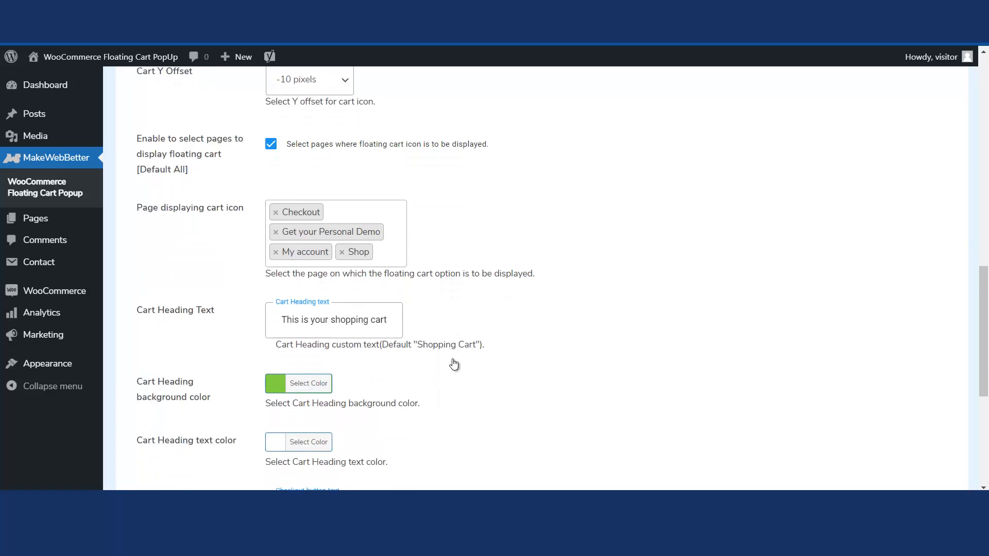
pyautogui.scroll(20, 452, 358)
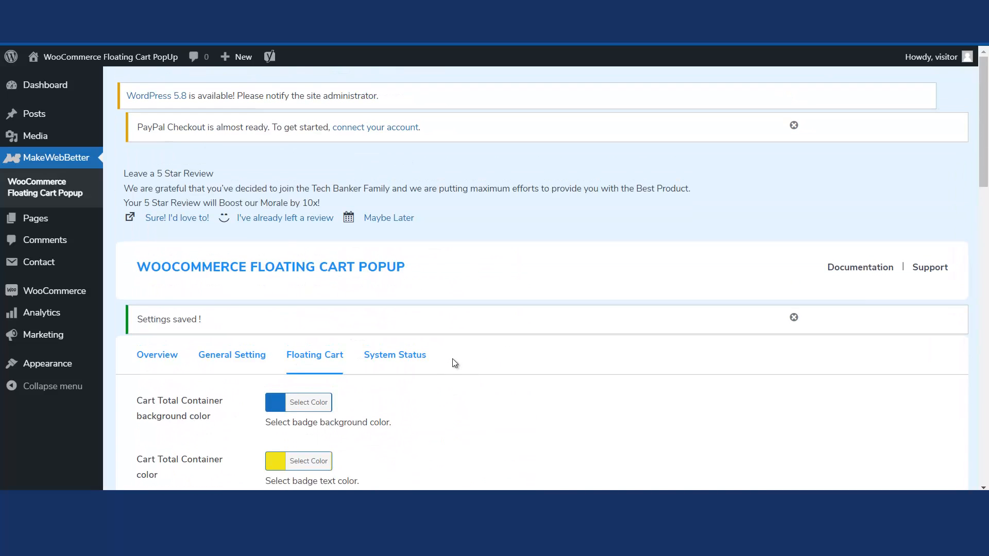
pyautogui.scroll(-5, 452, 358)
pyautogui.scroll(-1, 453, 363)
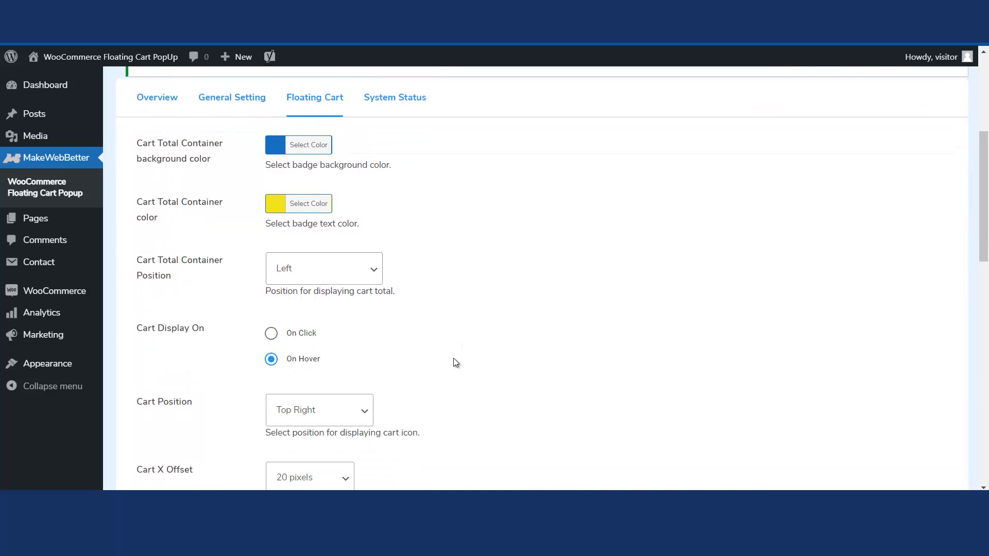